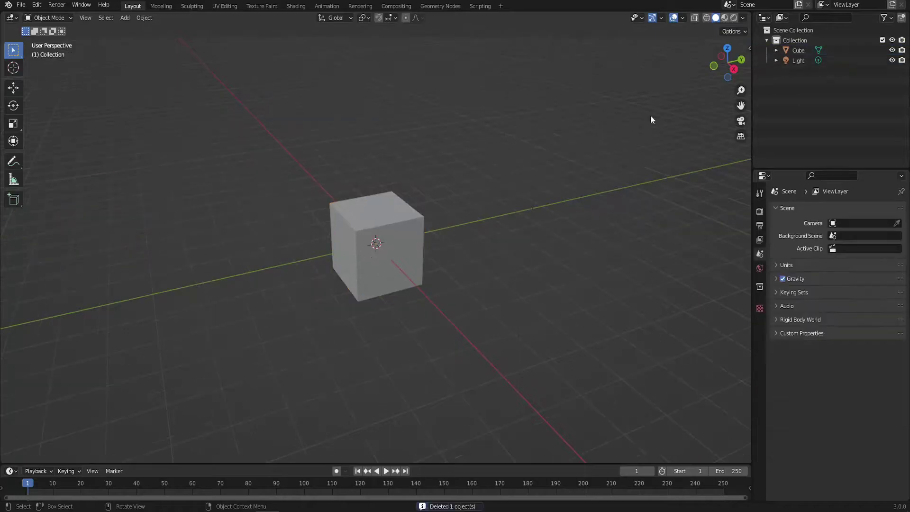
Step: In front view with X-ray, stretch the cube into a tall box resting on the ground
key(KP_1)
key(Tab)
key(alt+z)
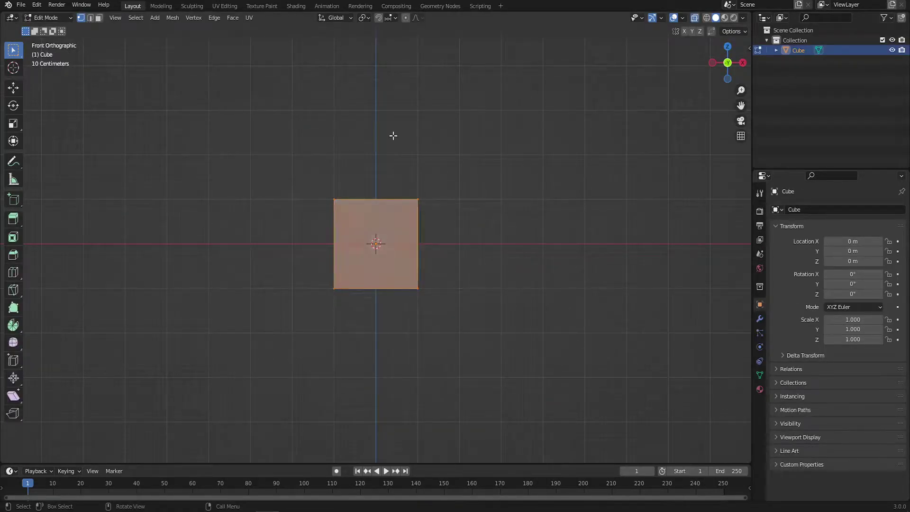
key(g)
key(a)
key(g)
click(443, 179)
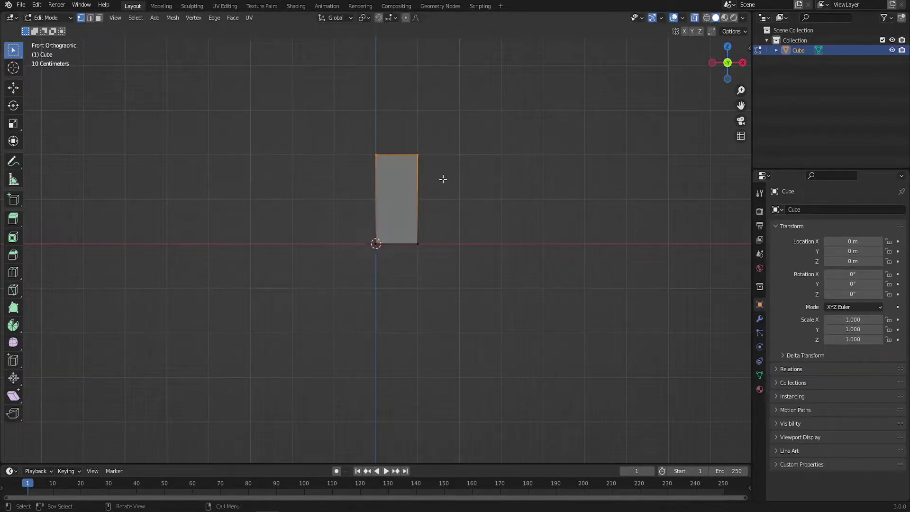
click(444, 156)
Step: Orbit into perspective and select the box's front face
middle_drag(444, 156, 385, 214)
scroll(385, 214, up, 4)
key(alt+z)
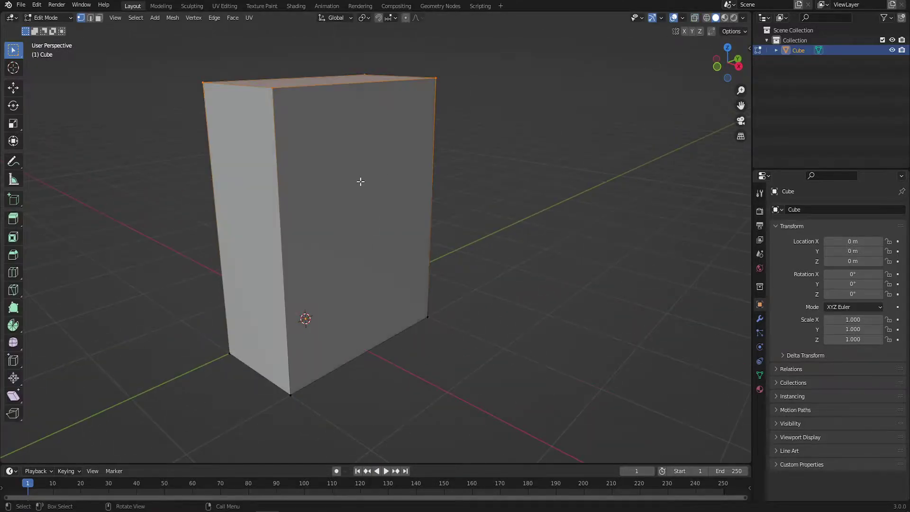
click(381, 214)
Step: Inset a border on the front face and extrude it inward to hollow the wardrobe
key(i)
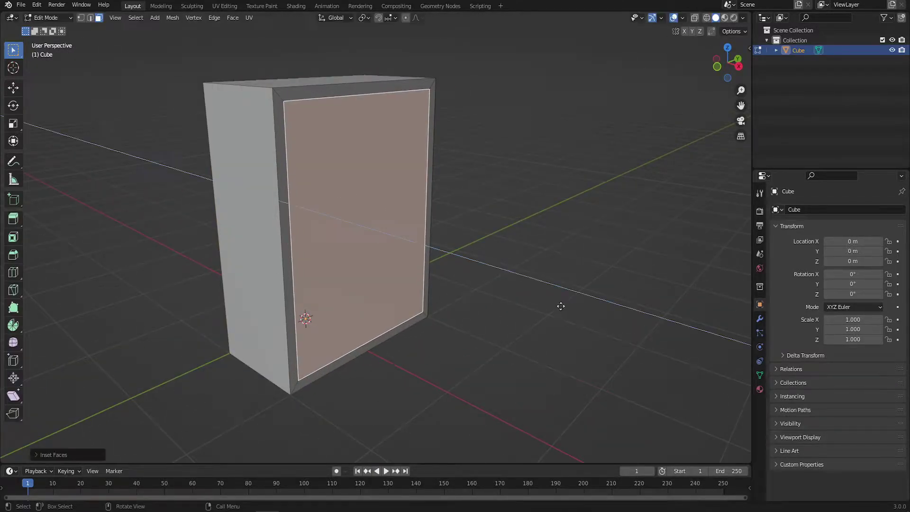
key(e)
click(494, 298)
mouse_move(494, 299)
middle_down()
mouse_move(377, 308)
mouse_move(379, 328)
mouse_move(369, 300)
middle_up()
Step: Check face orientation in the overlays, exit Edit Mode, and orbit to the wardrobe's underside
click(683, 18)
click(639, 216)
key(Tab)
key(Tab)
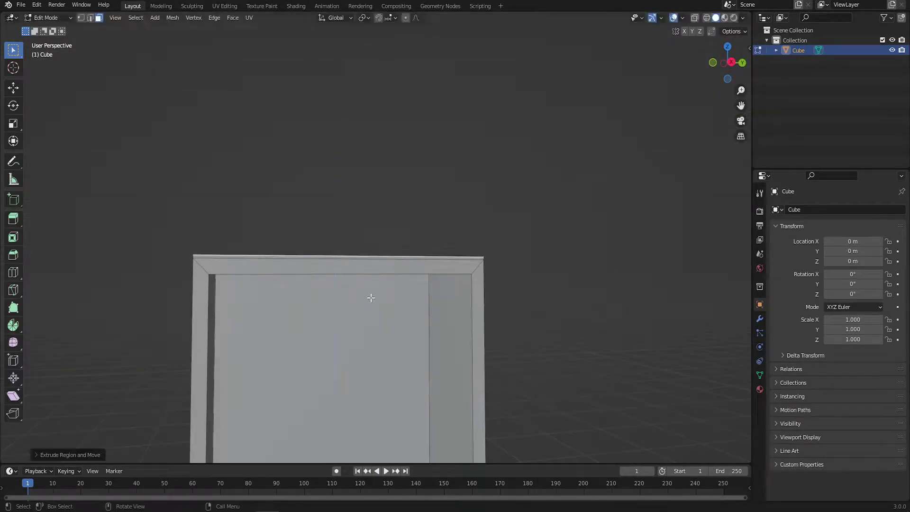
right_click(529, 402)
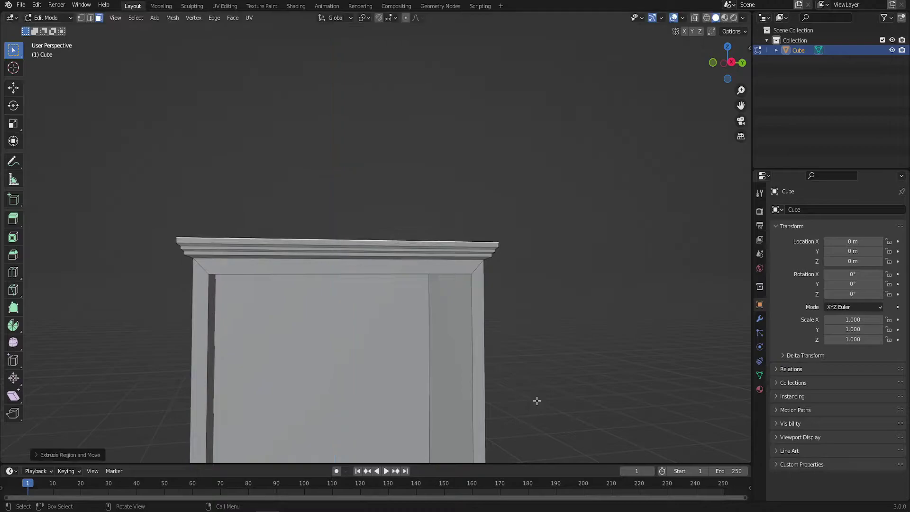
scroll(484, 366, down, 3)
scroll(336, 372, down, 2)
mouse_move(335, 372)
middle_down()
mouse_move(371, 321)
mouse_move(377, 328)
middle_up()
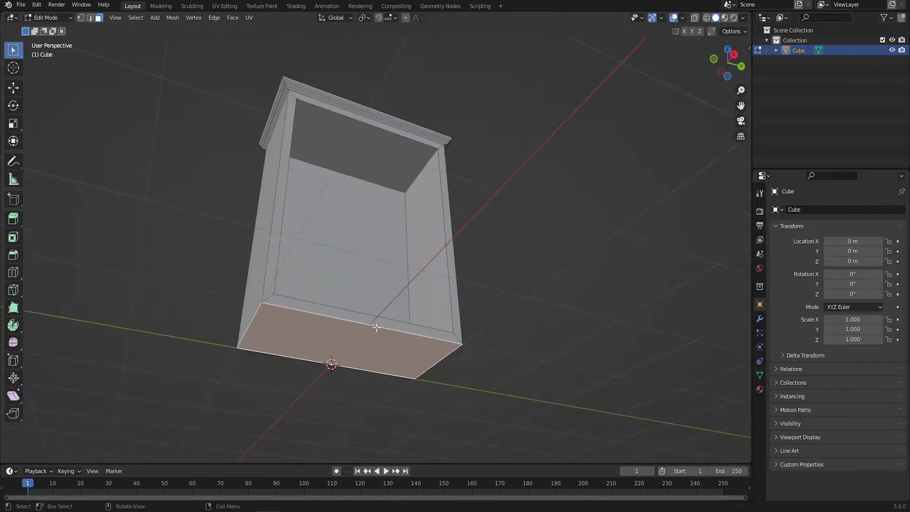
Step: From a side view, extrude and widen stacked tiers under the wardrobe to form the base molding
key(KP_3)
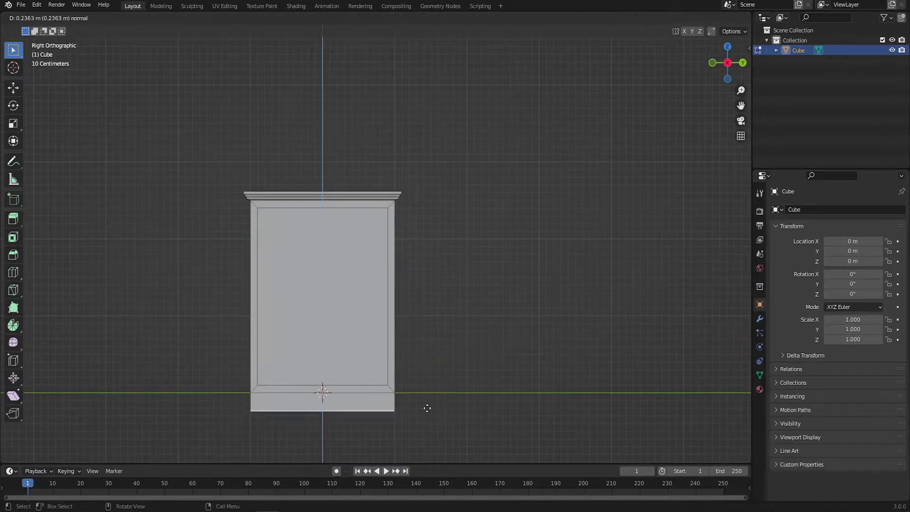
mouse_move(429, 417)
middle_down()
mouse_move(422, 305)
mouse_move(350, 274)
middle_up()
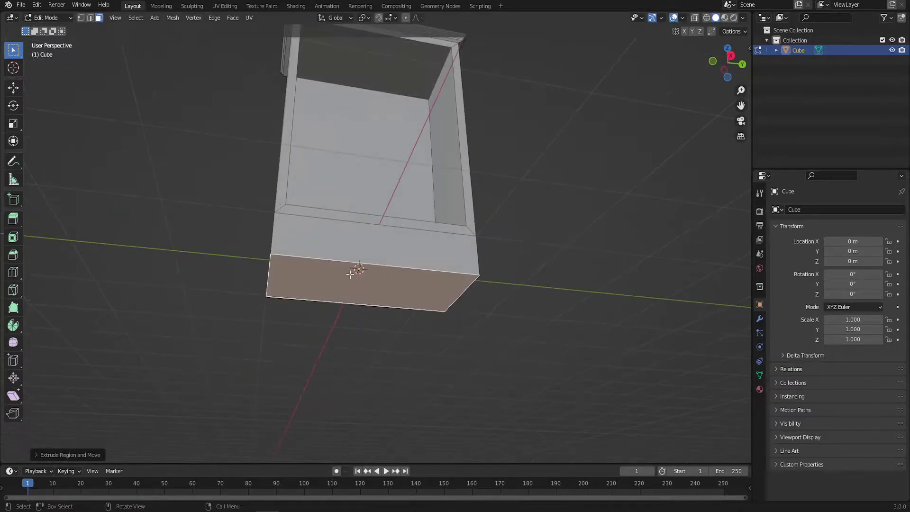
click(431, 320)
middle_drag(432, 320, 431, 362)
scroll(414, 306, up, 3)
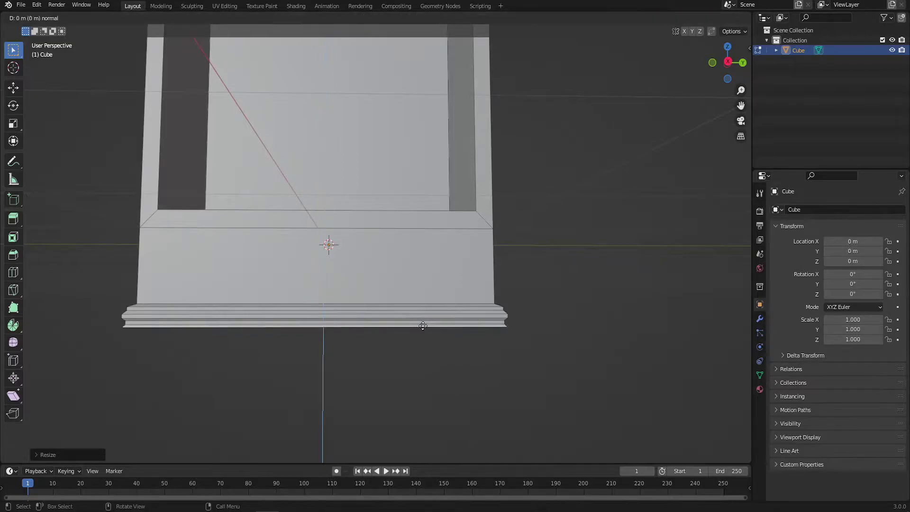
click(560, 412)
key(s)
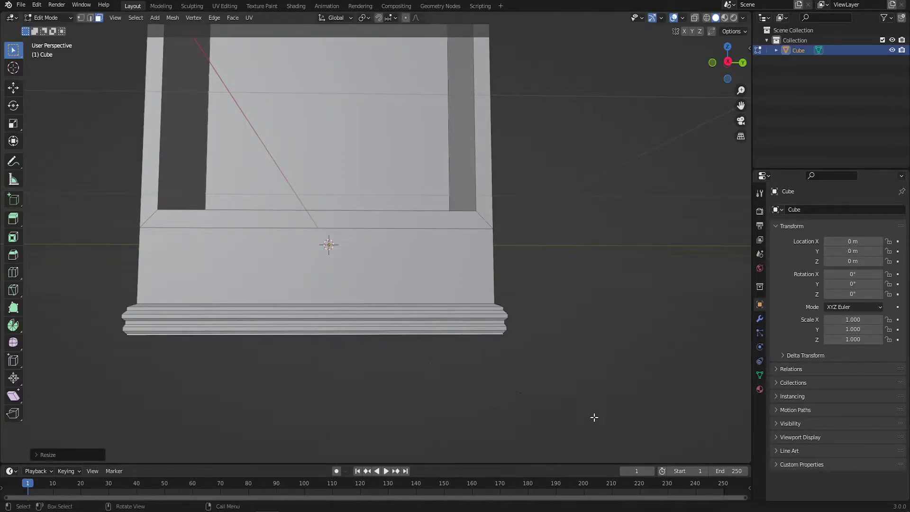
Step: Subdivide the lower front face into two panels and inset both
right_click(354, 272)
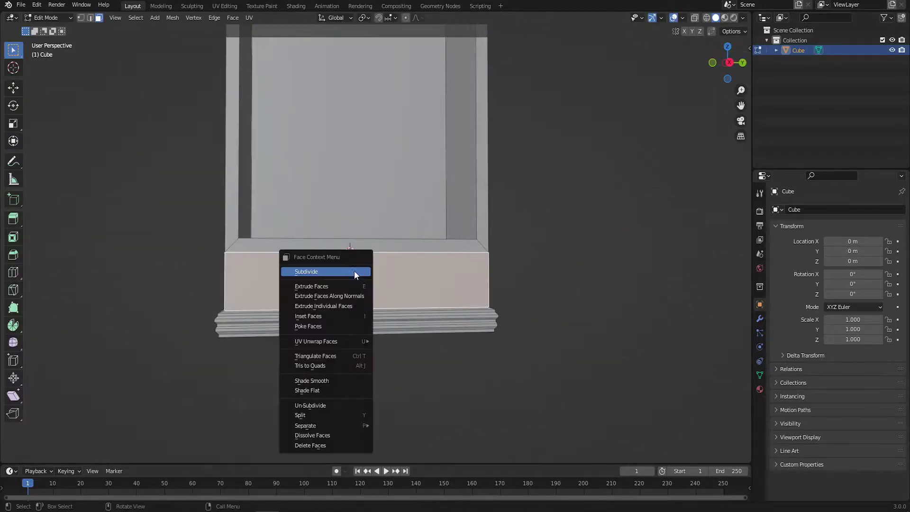
click(354, 271)
key(ctrl+z)
key(ctrl+z)
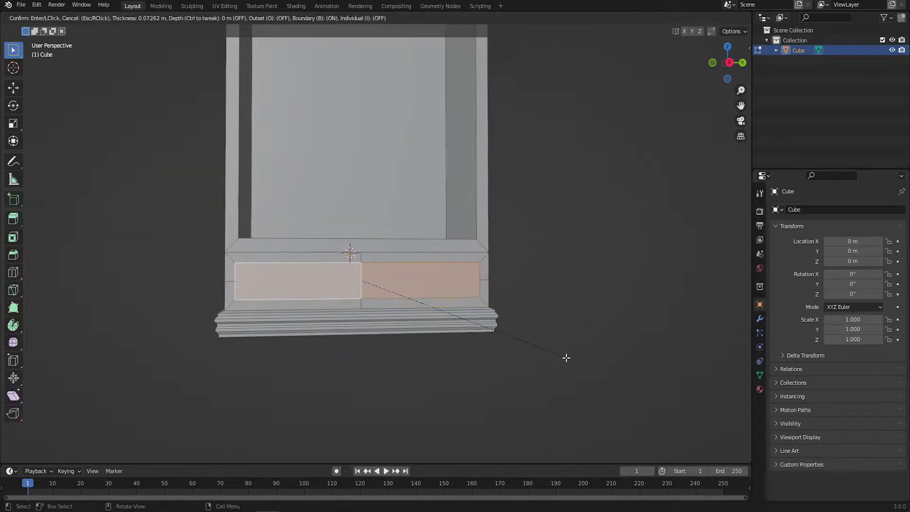
click(90, 455)
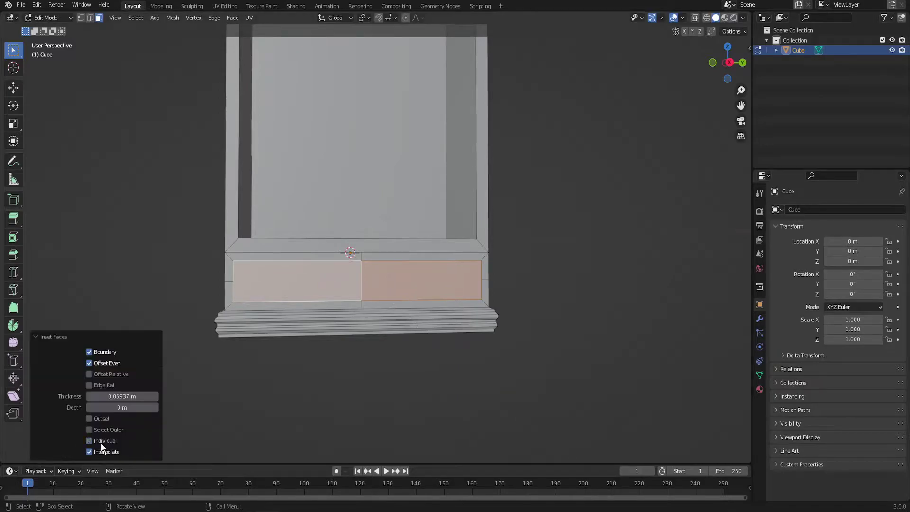
Step: Scale the drawer faces, push them inward, and return to Object Mode
key(s)
mouse_move(321, 369)
middle_down()
mouse_move(615, 386)
mouse_move(638, 397)
middle_up()
key(Escape)
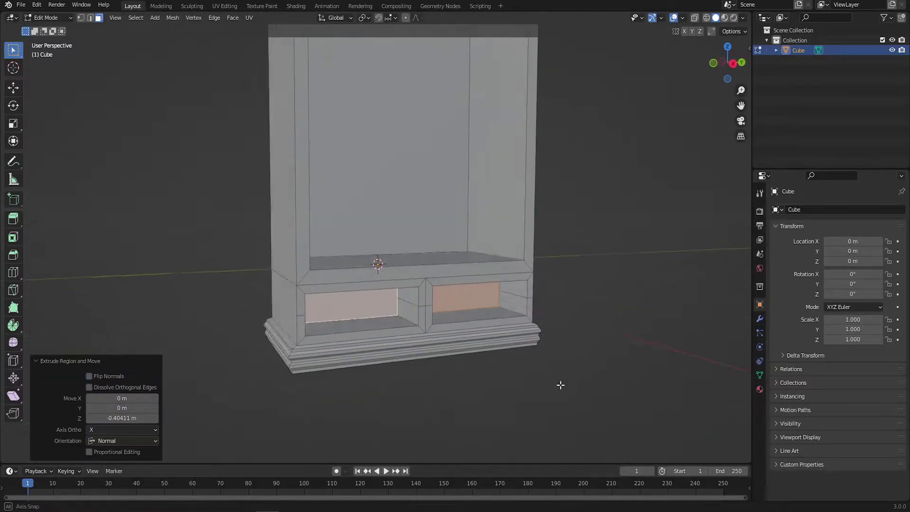
click(541, 367)
key(Tab)
mouse_move(541, 368)
middle_down()
mouse_move(451, 401)
mouse_move(433, 254)
middle_up()
Step: Add a Bevel modifier to the wardrobe and apply all its transforms
click(434, 254)
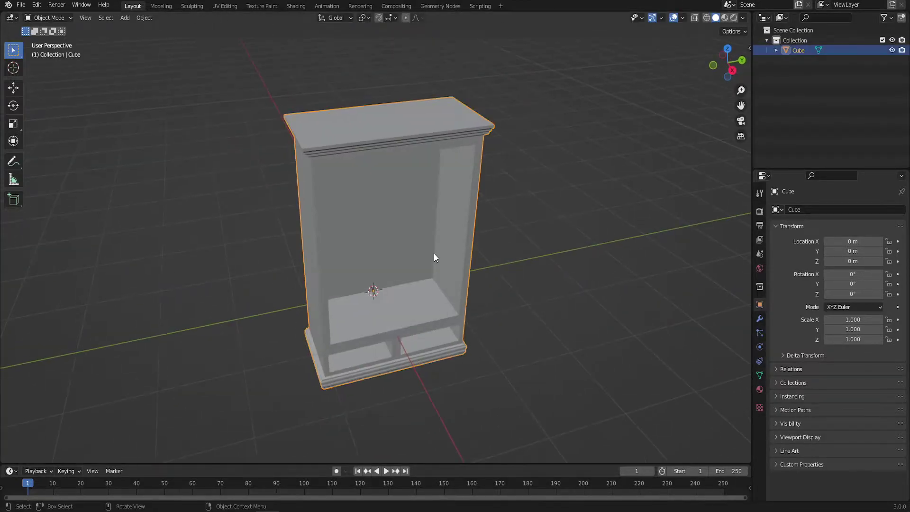
click(760, 318)
click(807, 210)
click(712, 249)
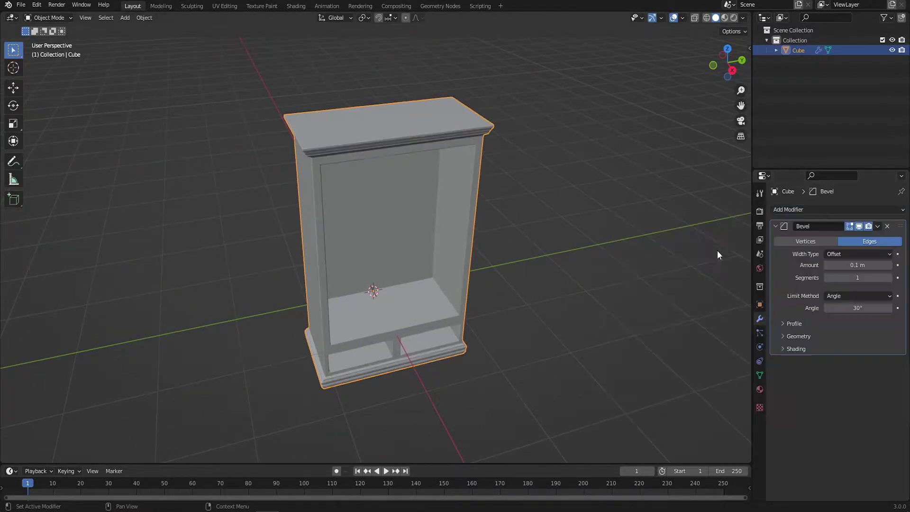
mouse_move(718, 250)
middle_down()
mouse_move(494, 310)
mouse_move(476, 295)
middle_up()
key(ctrl+a)
click(476, 295)
Step: Add a new cube and flatten it along X into a thin slab
key(shift+a)
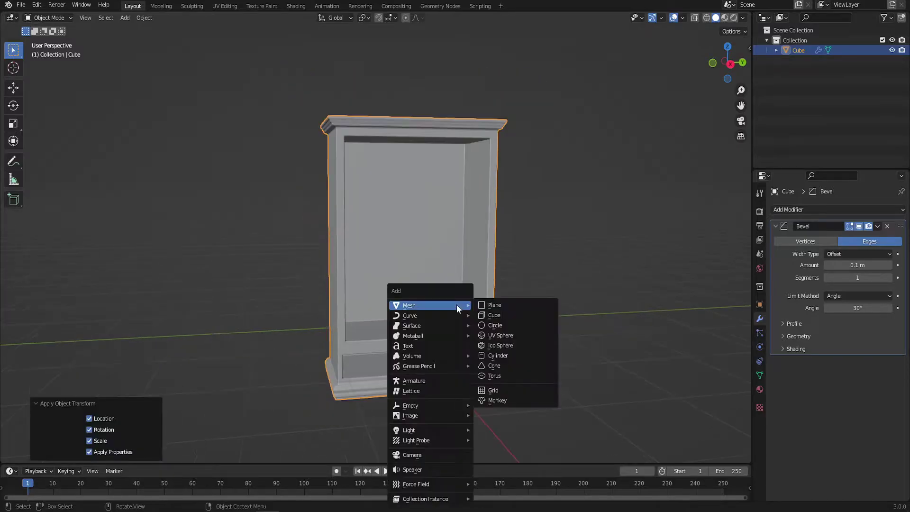
click(510, 316)
key(KP_7)
key(s)
key(x)
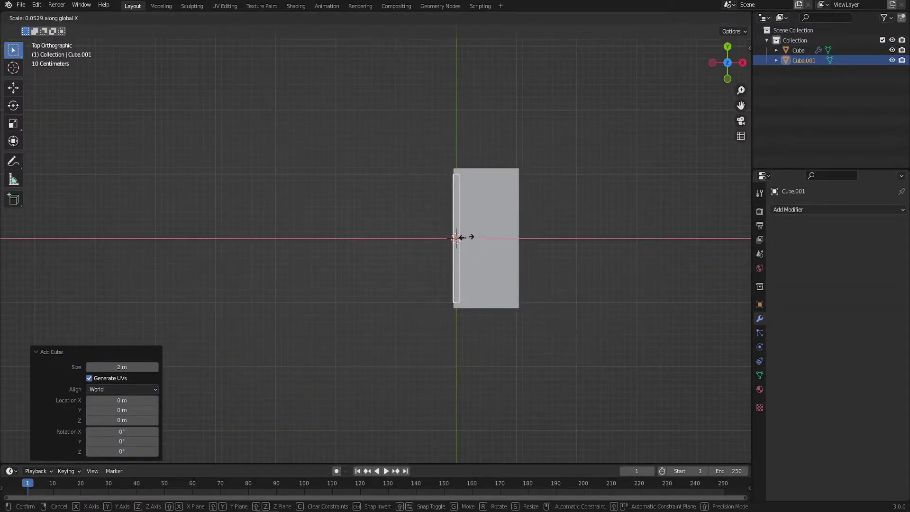
click(457, 238)
scroll(561, 259, up, 6)
Step: Move the slab beside the wardrobe along X and shorten it along Y to door length
shift+middle_drag(560, 259, 328, 283)
key(g)
key(x)
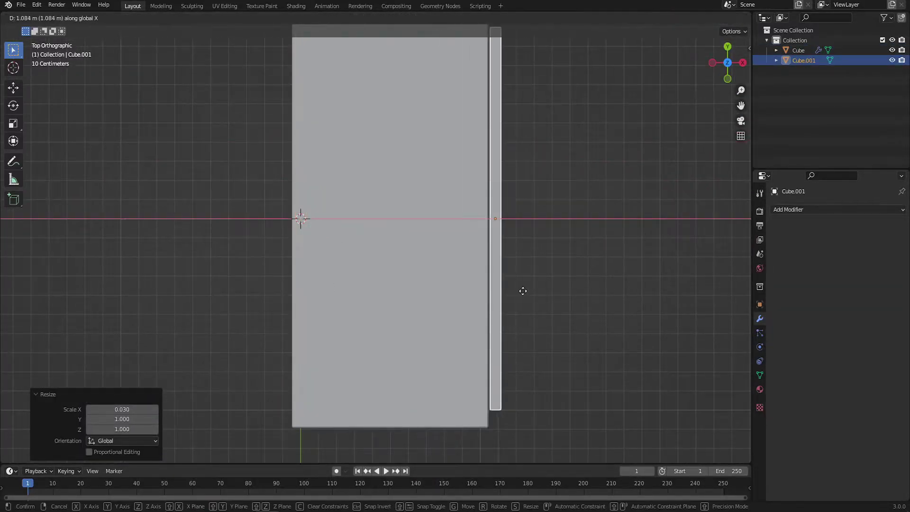
click(523, 289)
shift+middle_drag(523, 288, 459, 368)
scroll(459, 368, down, 1)
key(s)
key(y)
click(446, 303)
Step: Reselect the wardrobe and go back into editing its mesh
key(g)
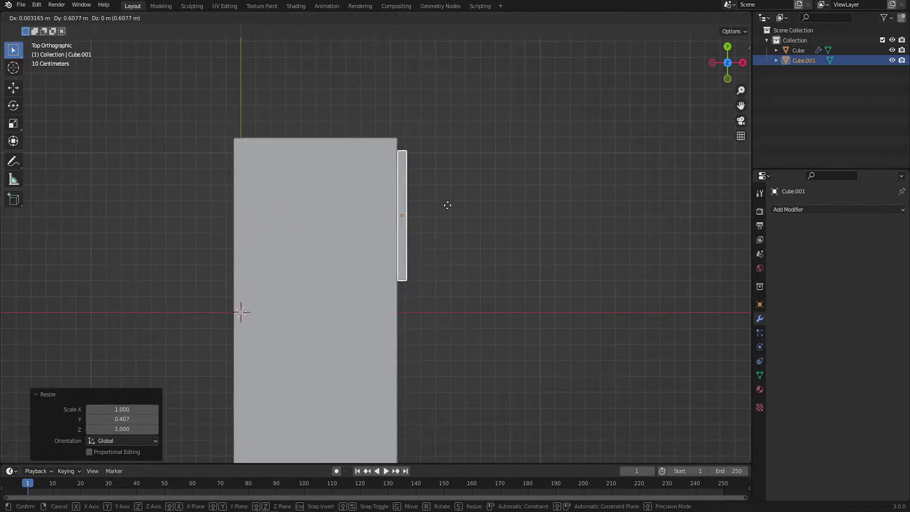
click(522, 219)
scroll(356, 244, down, 1)
click(356, 245)
Step: With X-ray on, select the whole wardrobe mesh and shift it along X
click(699, 19)
click(249, 125)
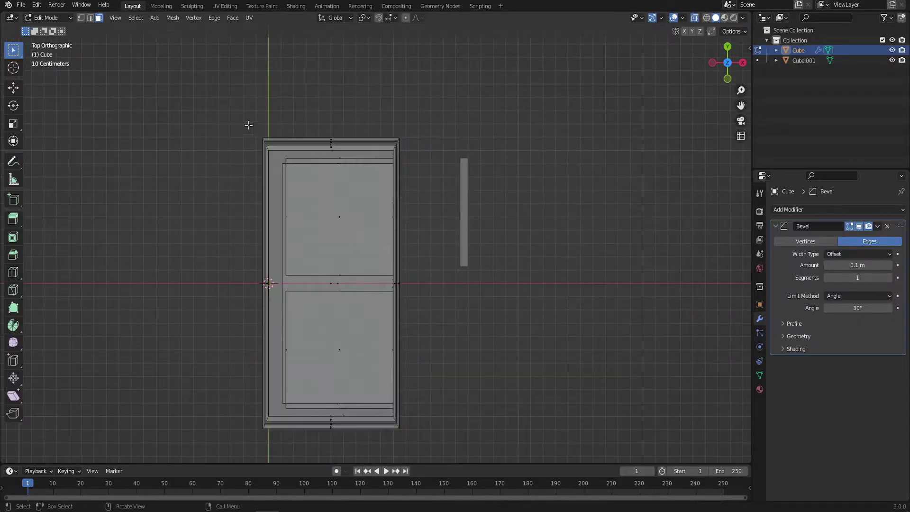
key(a)
scroll(416, 201, up, 3)
key(g)
key(x)
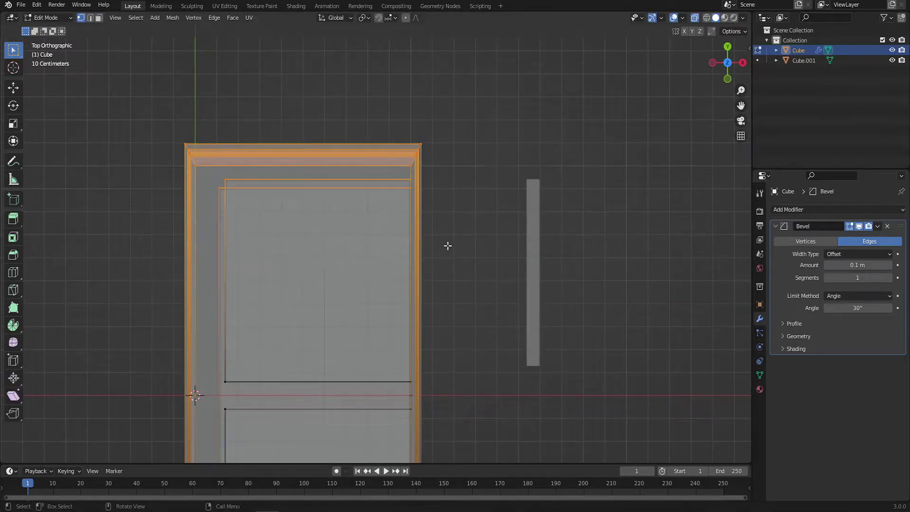
click(449, 265)
Step: Shift the selected edges 0.05 m along X and exit Edit Mode
shift+middle_drag(435, 319, 458, 152)
scroll(351, 213, down, 3)
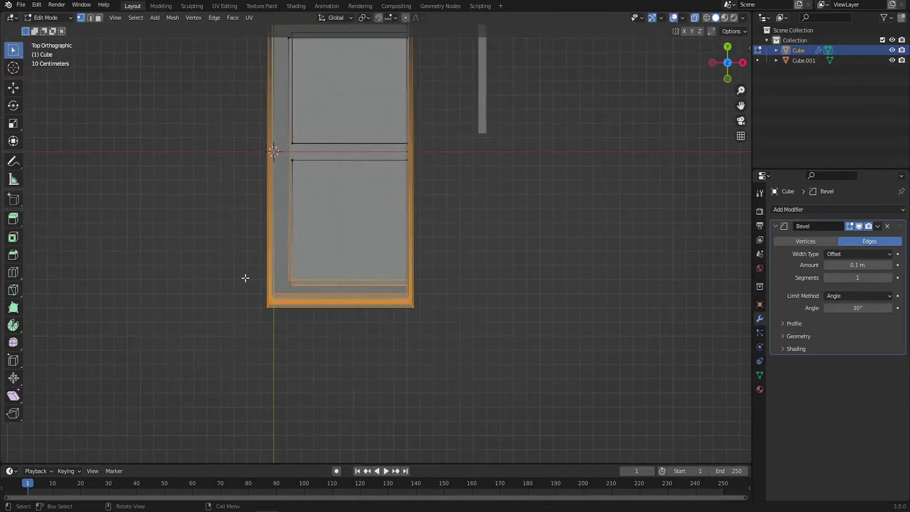
key(g)
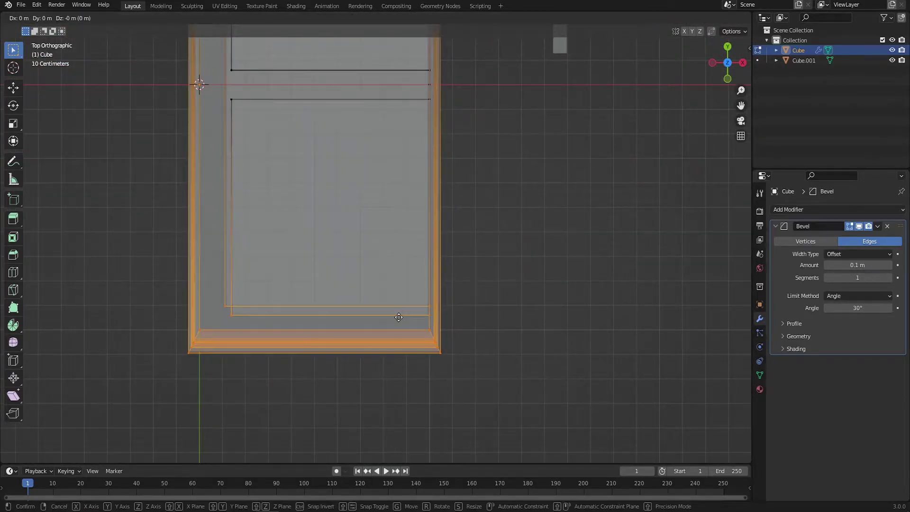
click(399, 317)
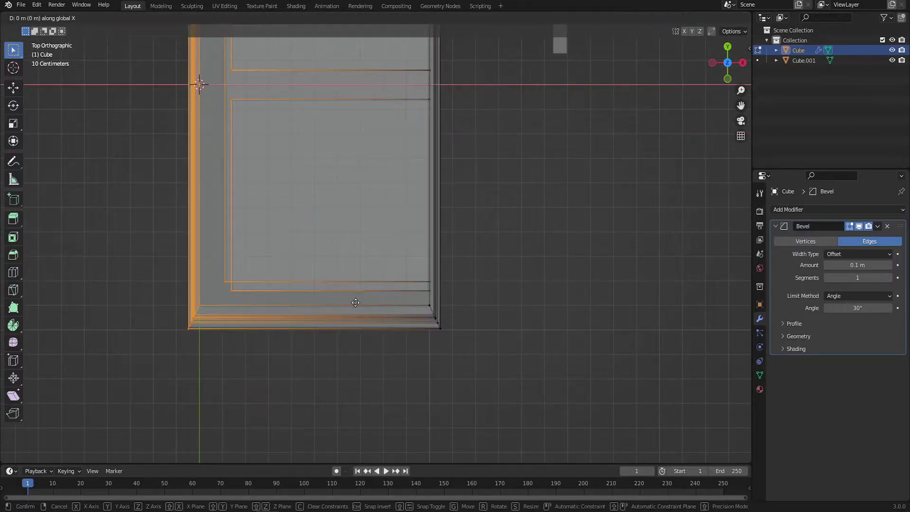
click(356, 303)
scroll(351, 301, up, 4)
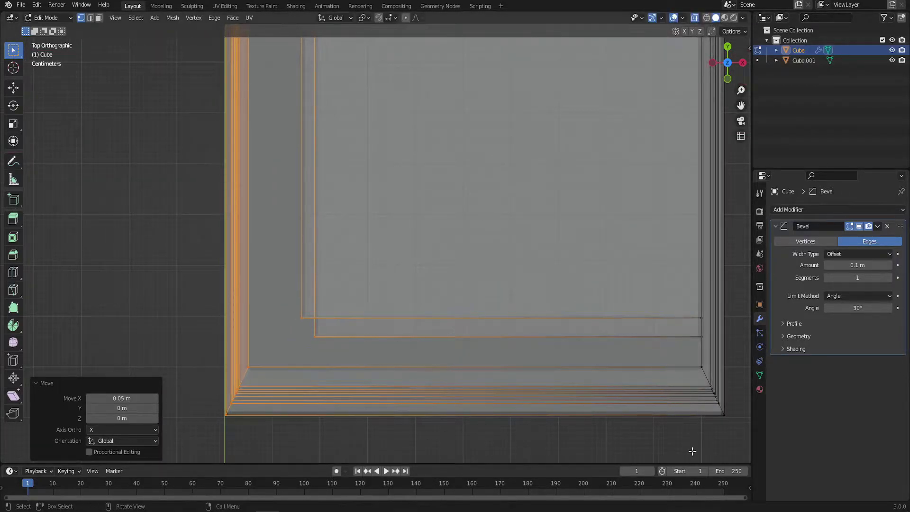
scroll(258, 315, down, 3)
key(g)
click(285, 215)
key(Tab)
Step: In front view, box-select the base section and raise it 0.3 m
middle_drag(284, 215, 311, 237)
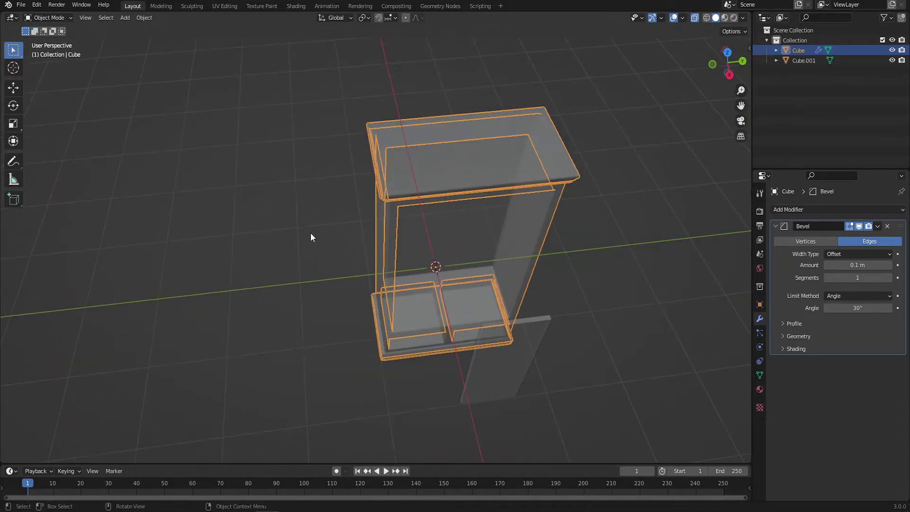
key(KP_1)
key(Tab)
drag(436, 376, 325, 289)
key(g)
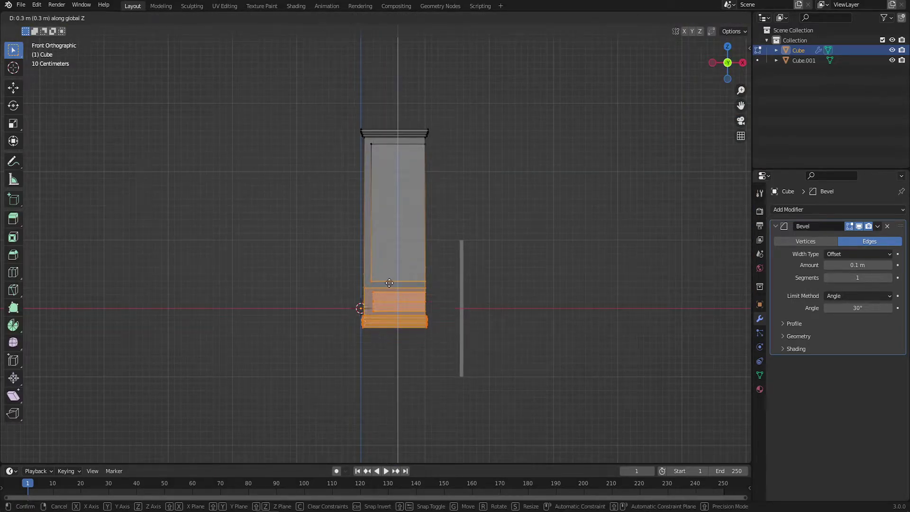
click(390, 283)
scroll(400, 295, up, 4)
scroll(363, 193, up, 6)
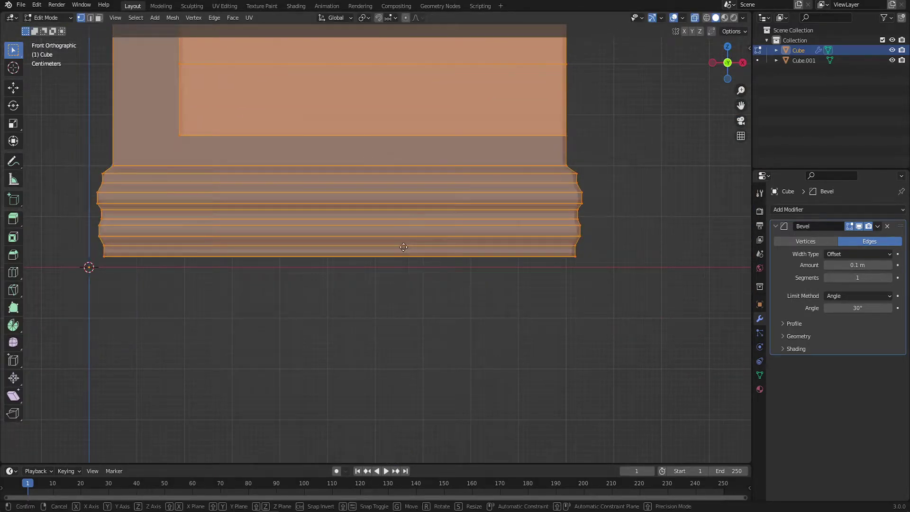
click(401, 265)
key(Tab)
Step: Select the separate thin door panel and view the scene from above
scroll(400, 265, down, 5)
middle_drag(412, 55, 393, 121)
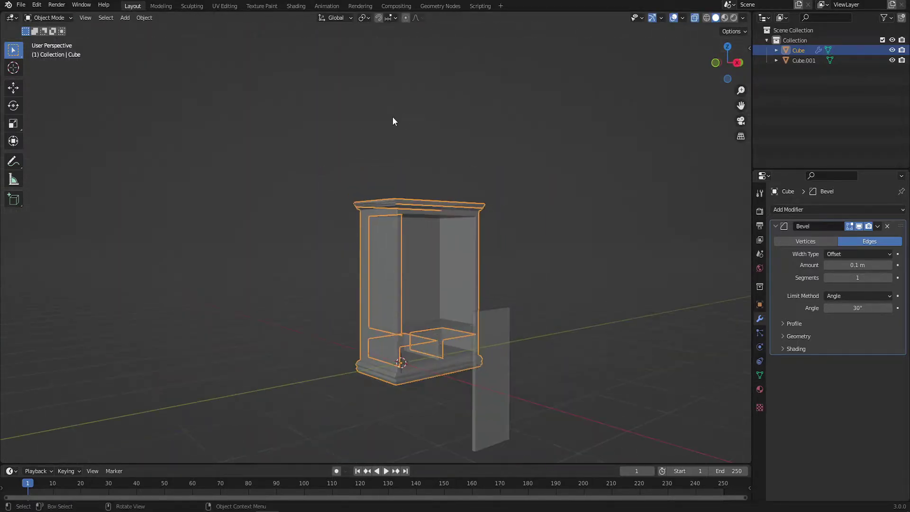
click(492, 328)
key(KP_7)
shift+scroll(479, 289, up, 2)
Step: Raise the thin panel 1.4455 m vertically toward the right door opening
key(g)
click(392, 313)
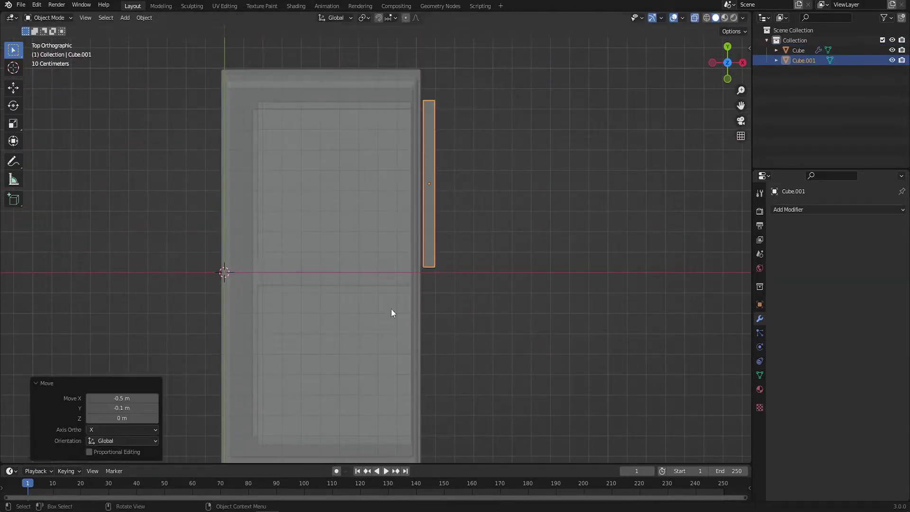
scroll(394, 285, up, 5)
key(g)
key(KP_3)
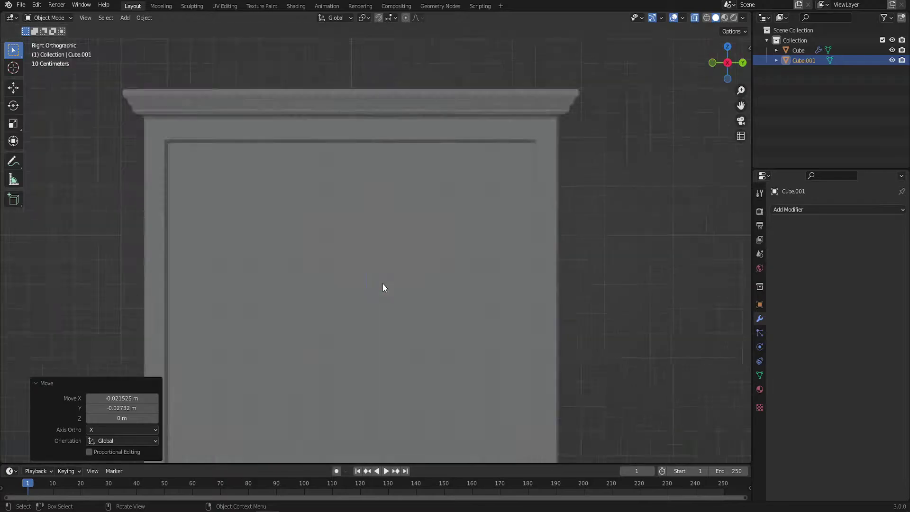
scroll(382, 287, down, 5)
key(g)
key(z)
click(385, 150)
Step: Fine-tune the panel's height and slide it along X into the right opening
key(g)
key(z)
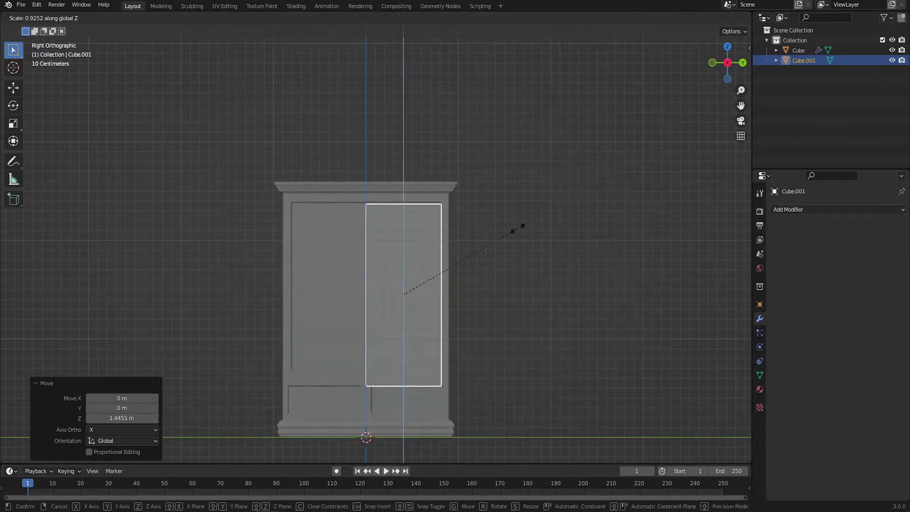
click(502, 226)
middle_drag(501, 226, 626, 229)
key(g)
key(x)
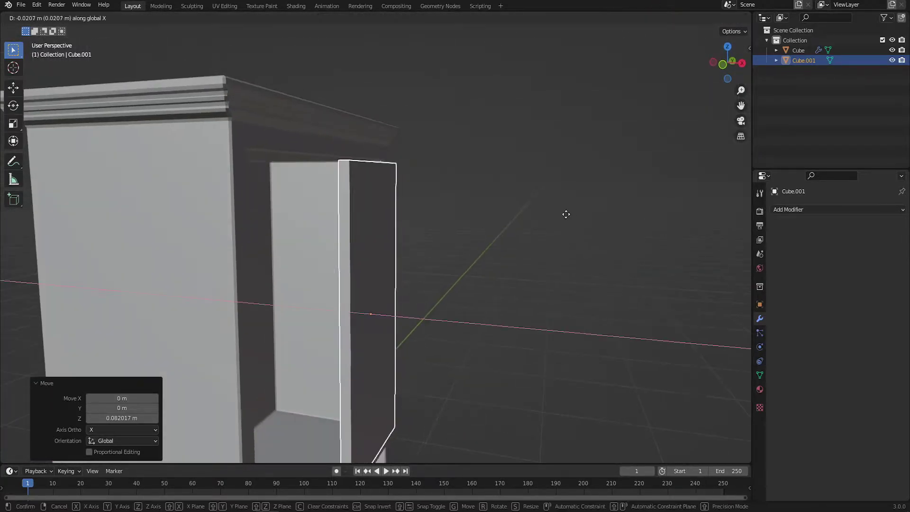
click(557, 208)
key(KP_1)
mouse_move(555, 208)
middle_down()
mouse_move(450, 474)
mouse_move(460, 107)
middle_up()
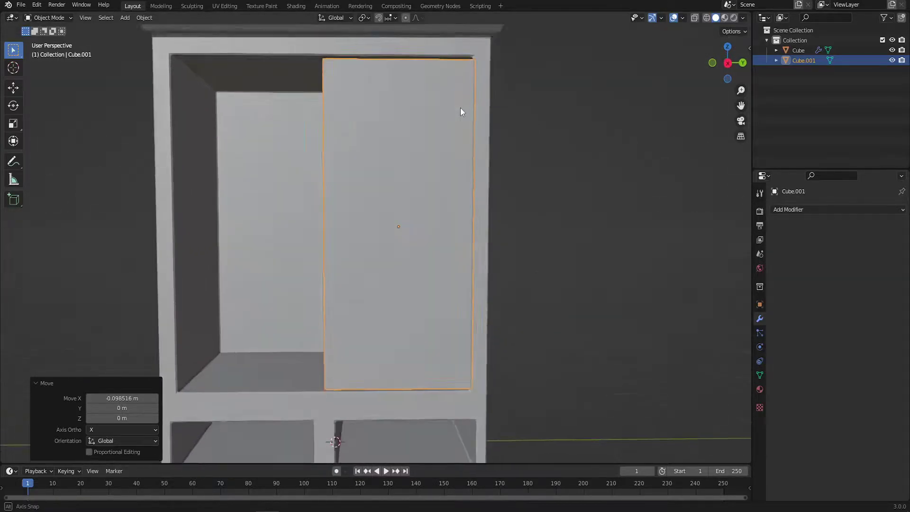
key(KP_1)
Step: In Edit Mode, nudge the panel geometry vertically, then switch to X-ray side view
key(Tab)
key(KP_3)
click(395, 17)
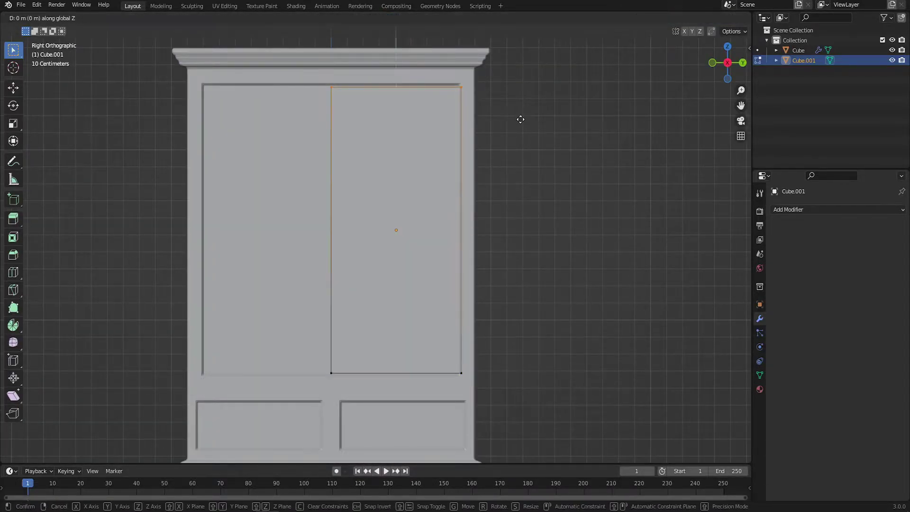
click(521, 120)
middle_drag(521, 120, 478, 128)
scroll(526, 232, up, 4)
key(Escape)
scroll(523, 148, down, 3)
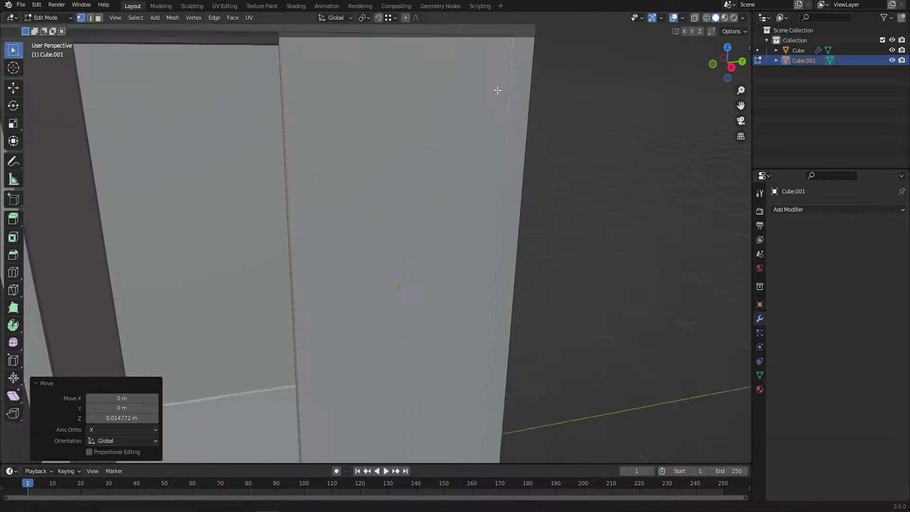
scroll(496, 90, down, 3)
middle_drag(494, 191, 325, 179)
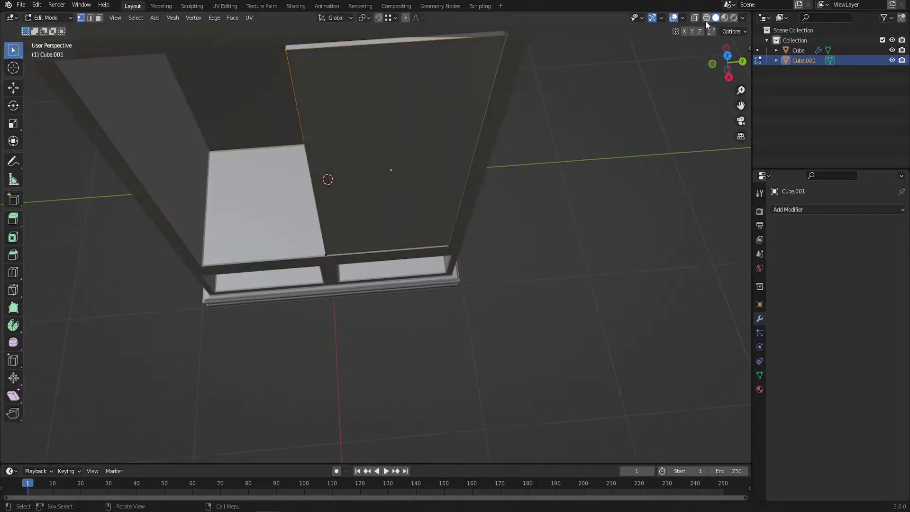
key(alt+z)
key(KP_3)
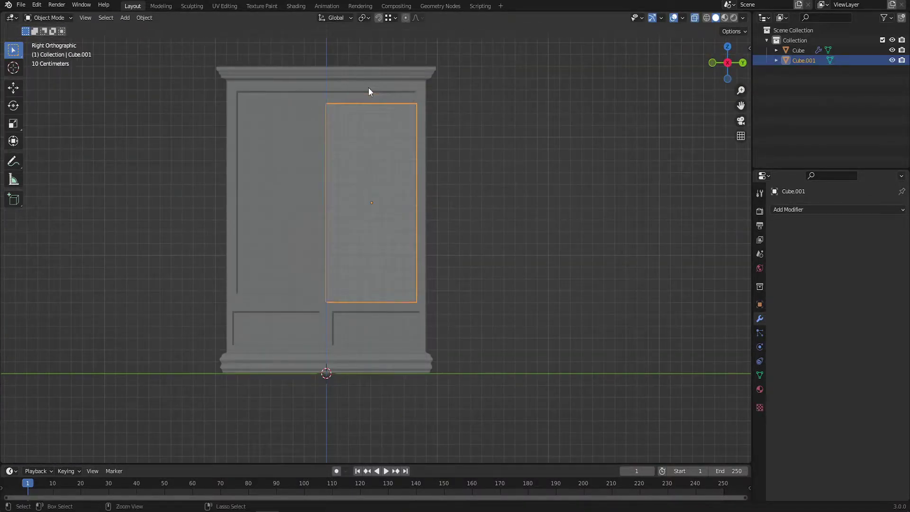
Step: Move the door's top and bottom edges along Z to match the opening
key(g)
key(z)
click(417, 93)
scroll(437, 286, up, 3)
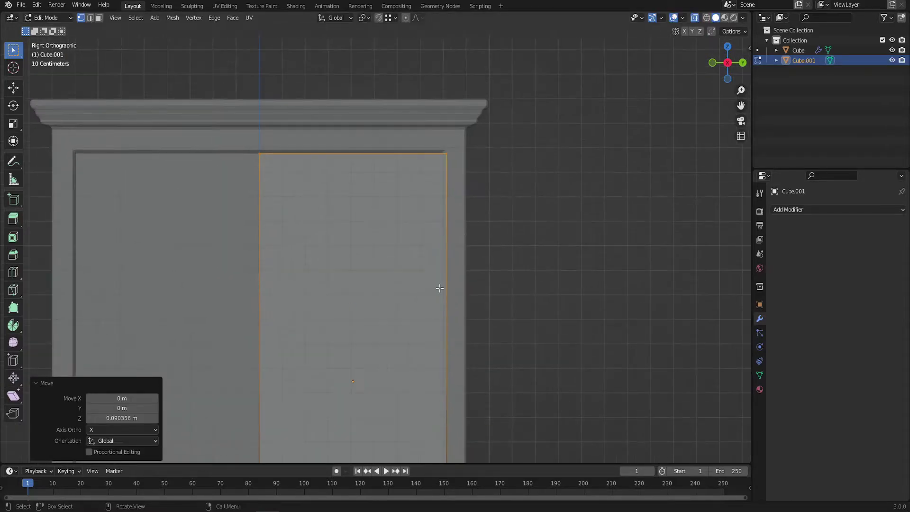
key(g)
key(Escape)
shift+scroll(332, 237, down, 5)
key(g)
key(z)
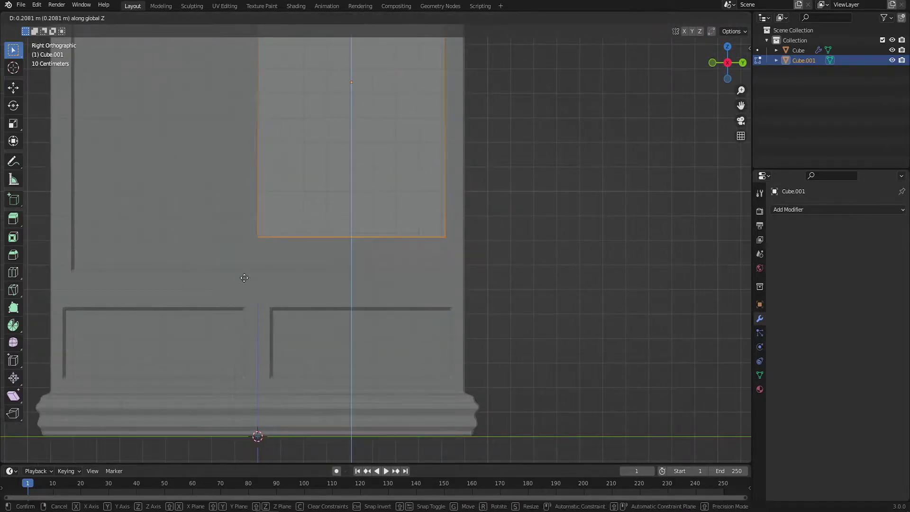
click(265, 313)
middle_drag(265, 313, 464, 305)
Step: Adjust the door's depth position within the wardrobe front
key(KP_1)
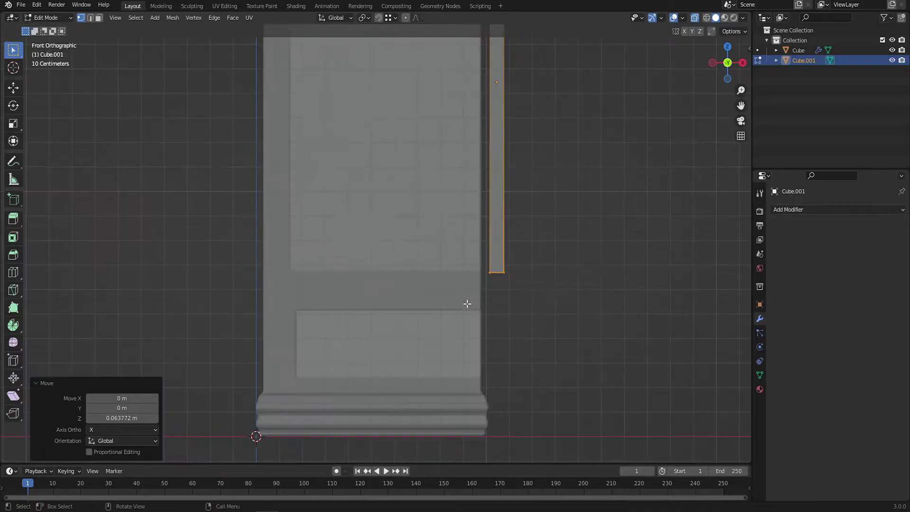
scroll(387, 267, up, 3)
key(g)
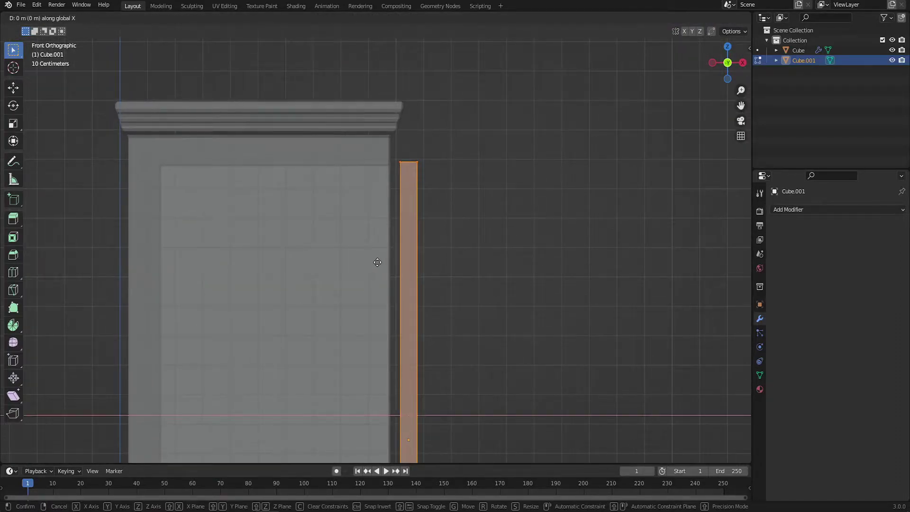
click(384, 170)
mouse_move(384, 170)
middle_down()
mouse_move(368, 258)
mouse_move(381, 252)
mouse_move(409, 269)
mouse_move(329, 300)
middle_up()
Step: Turn off X-ray and loop cut the door's front face at mid-height
click(697, 19)
key(3)
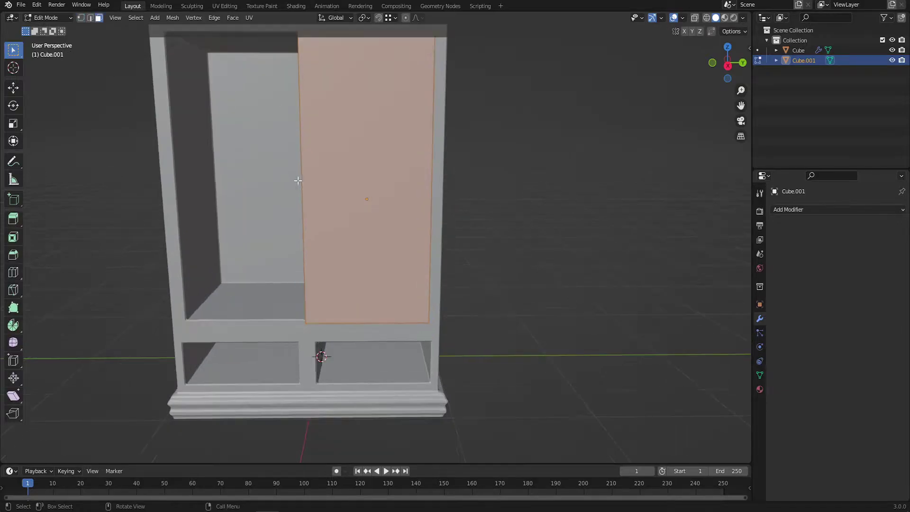
middle_drag(224, 83, 323, 244)
click(380, 226)
mouse_move(380, 226)
middle_down()
mouse_move(363, 235)
mouse_move(386, 232)
middle_up()
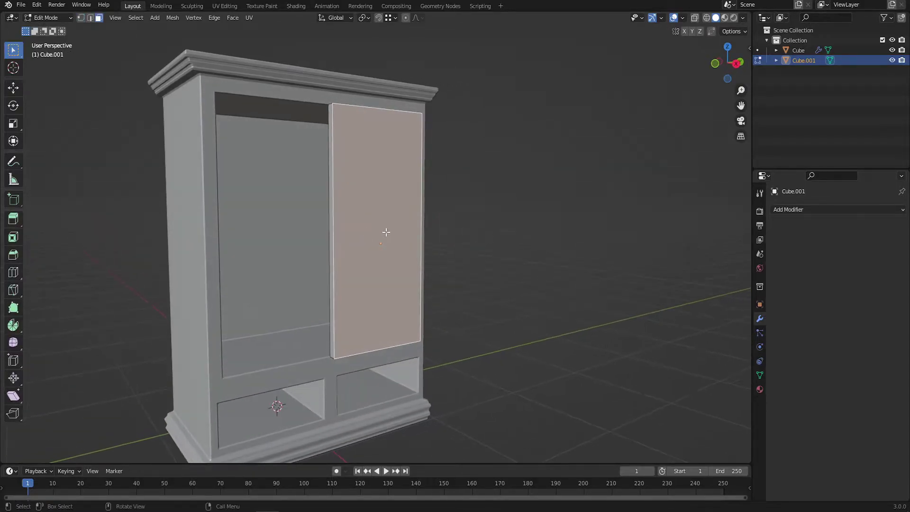
key(ctrl+r)
click(380, 224)
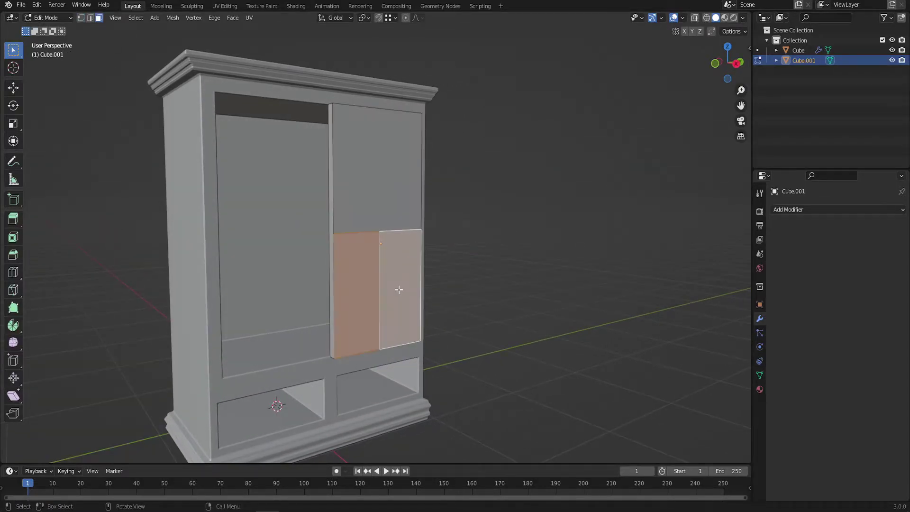
Step: Inset both halves of the door face individually to create panel borders
click(398, 286)
key(i)
key(i)
click(529, 284)
key(s)
key(z)
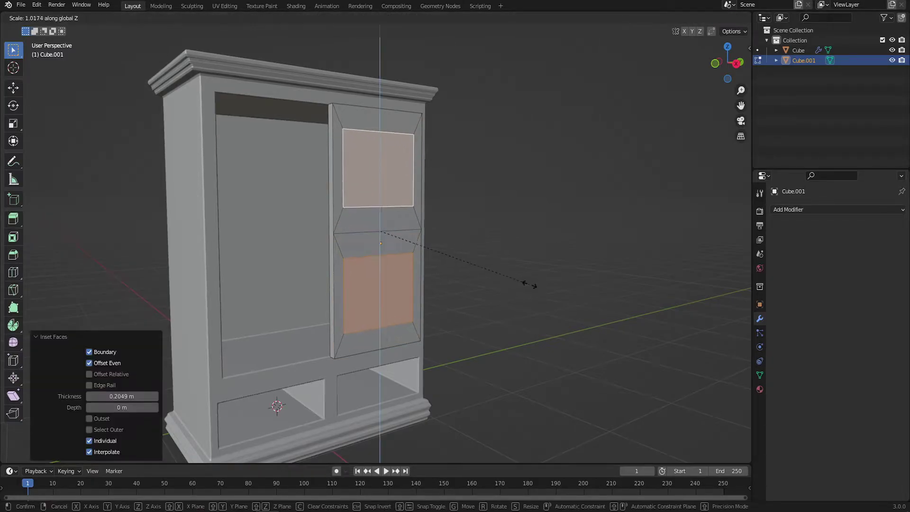
right_click(529, 264)
Step: Reposition the upper panel's top edge and the lower panel's bottom edge
middle_drag(504, 278, 393, 258)
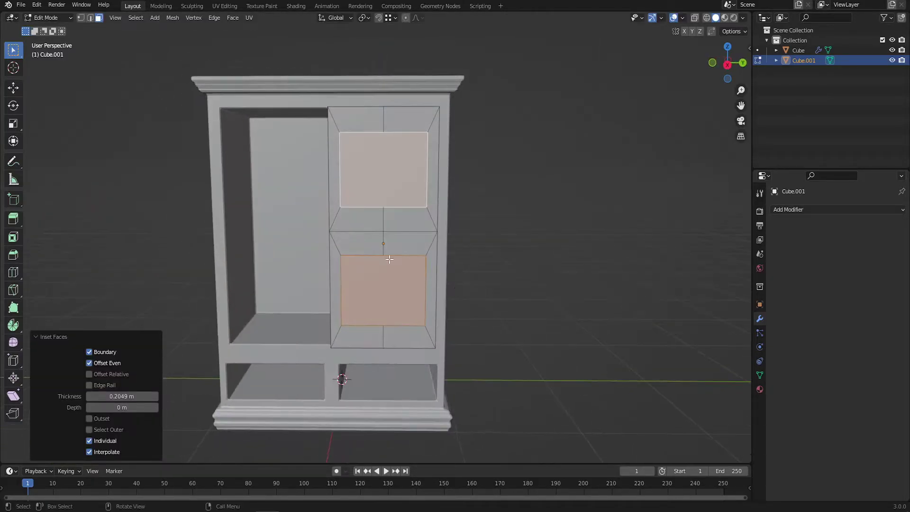
key(2)
click(396, 256)
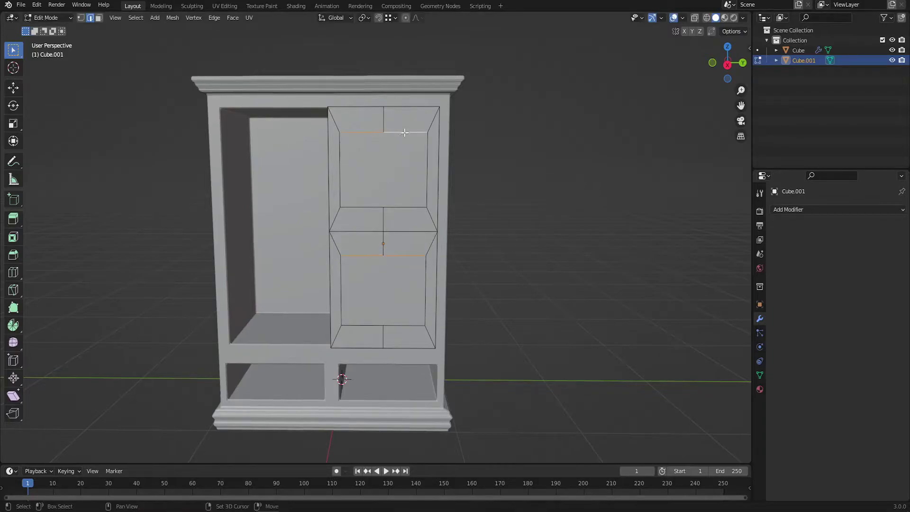
click(406, 130)
click(363, 305)
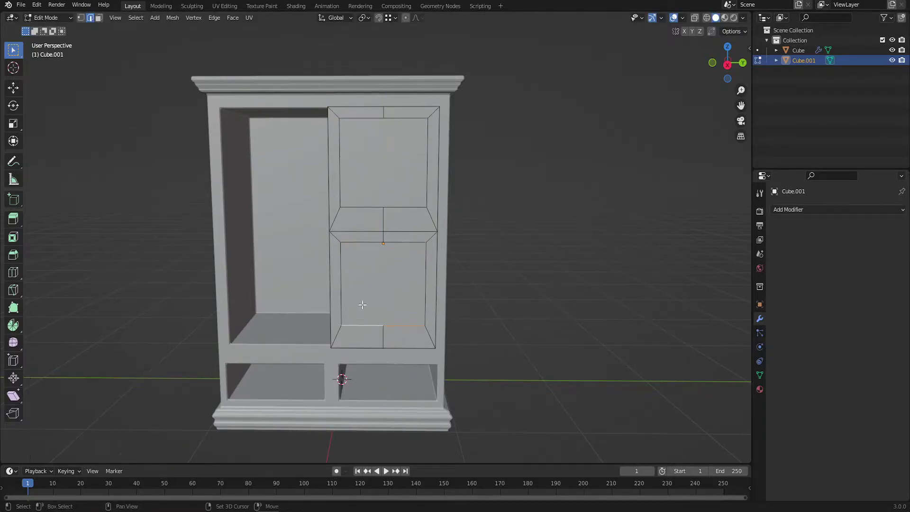
click(405, 221)
middle_drag(405, 222, 376, 169)
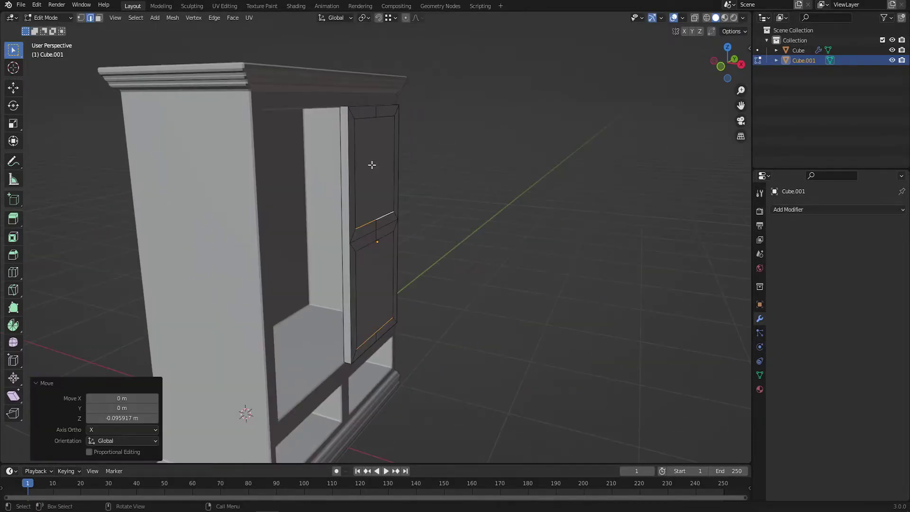
Step: Give both upper and lower panel faces a second thin inset
key(3)
click(376, 169)
shift+click(375, 284)
middle_drag(375, 284, 352, 284)
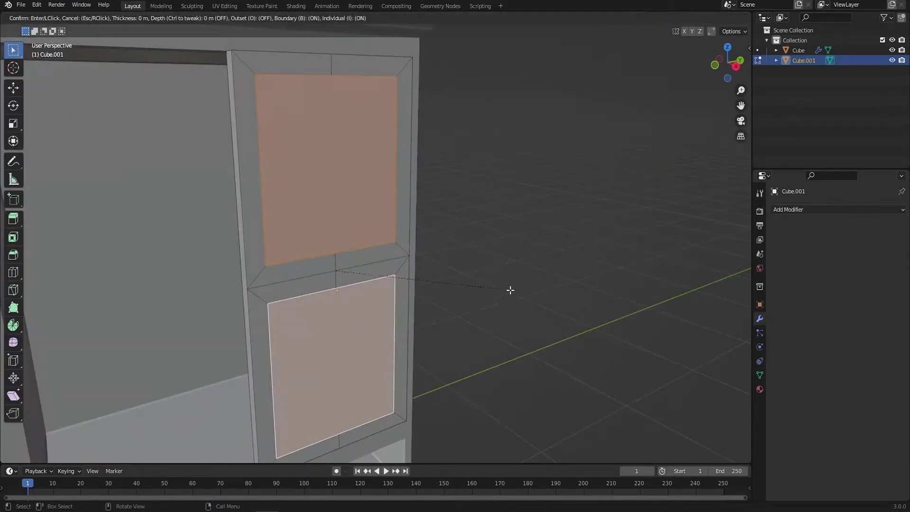
click(510, 290)
mouse_move(506, 288)
middle_down()
mouse_move(542, 289)
mouse_move(510, 290)
mouse_move(602, 338)
middle_up()
right_click(534, 290)
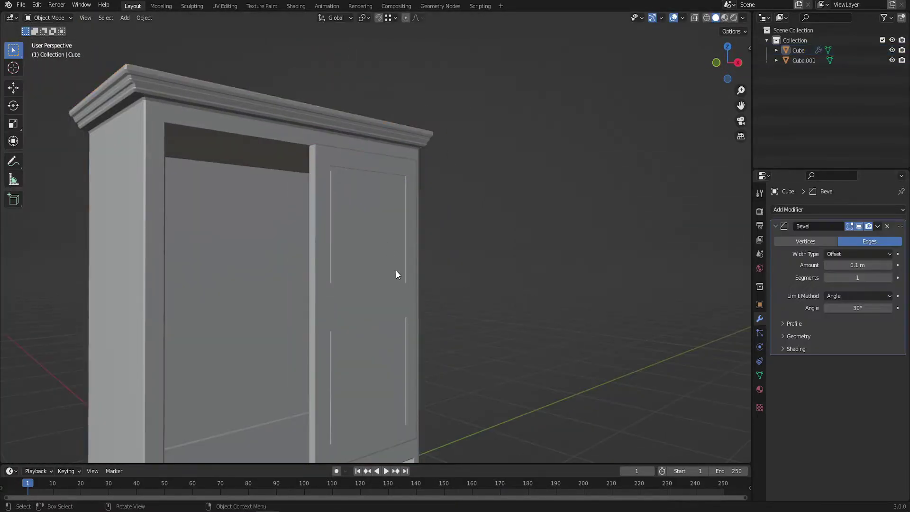
Step: Add a Bevel modifier to the door and apply all its transforms
click(397, 275)
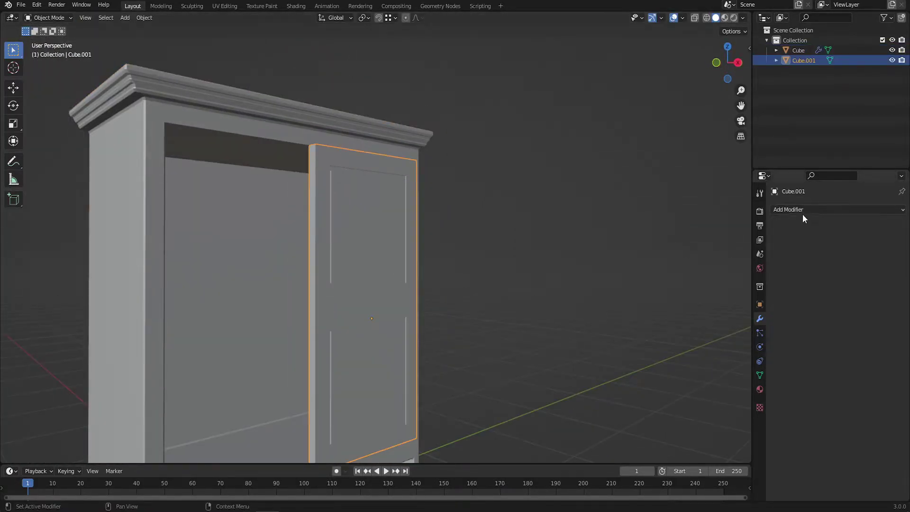
click(803, 211)
click(697, 239)
middle_drag(641, 257, 348, 248)
key(ctrl+a)
click(379, 244)
middle_drag(426, 278, 445, 242)
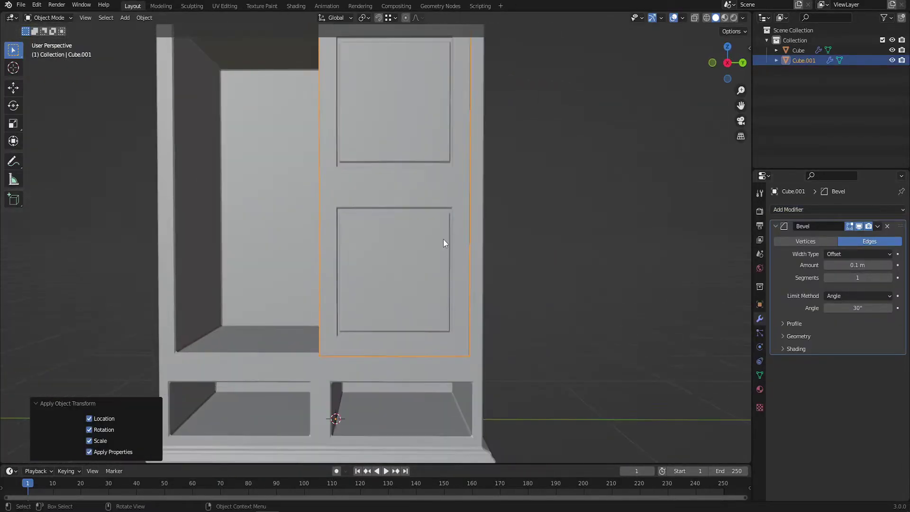
alt+middle_drag(411, 410, 396, 289)
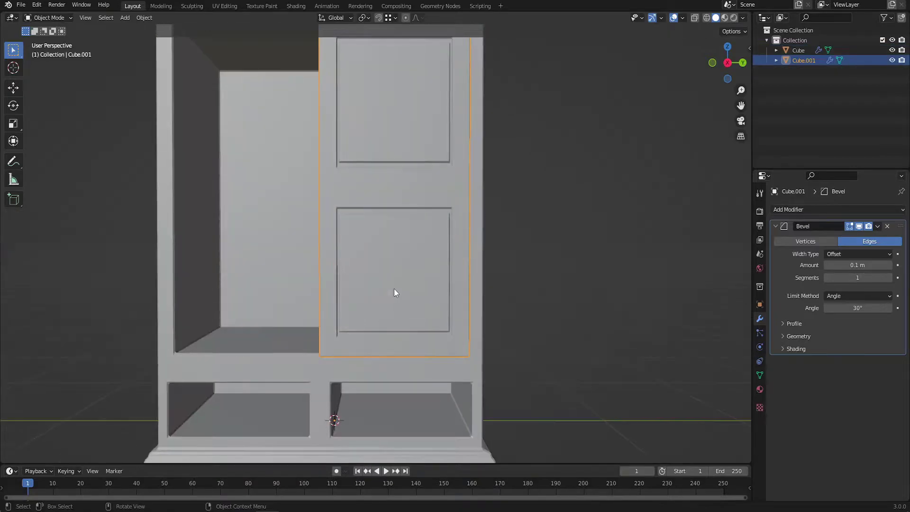
scroll(395, 288, down, 3)
Step: Duplicate the paneled door and place the copy over the left opening
key(shift+d)
right_click(416, 272)
key(g)
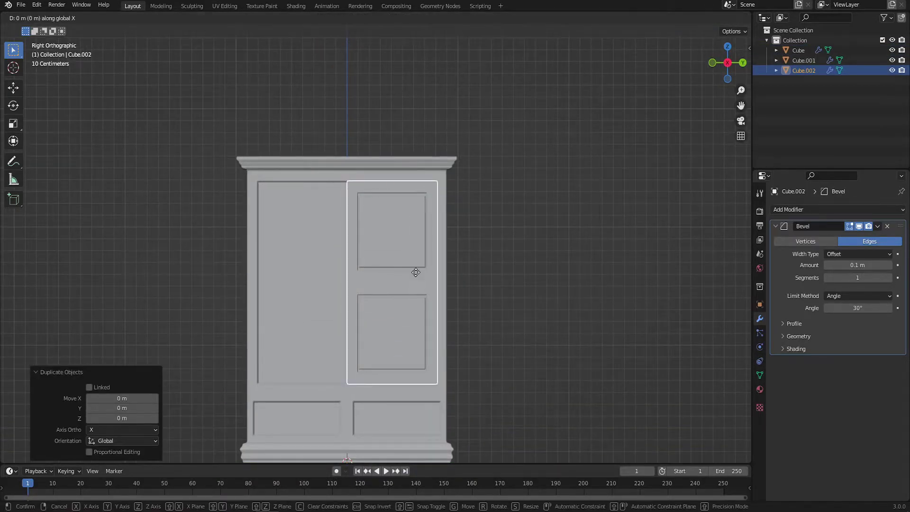
click(258, 181)
scroll(334, 223, up, 4)
click(334, 223)
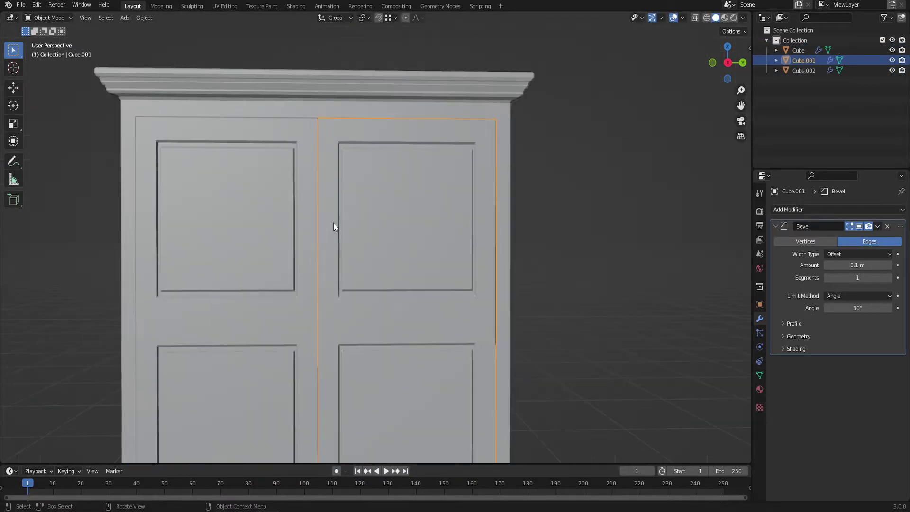
mouse_move(334, 223)
middle_down()
mouse_move(336, 254)
mouse_move(277, 269)
mouse_move(326, 267)
mouse_move(400, 118)
mouse_move(402, 223)
mouse_move(371, 332)
mouse_move(342, 289)
mouse_move(421, 269)
middle_up()
scroll(341, 288, down, 3)
scroll(420, 270, down, 1)
click(419, 371)
Step: Add a cube, scale it to about a quarter, and drop it into the lower-right drawer opening
key(shift+a)
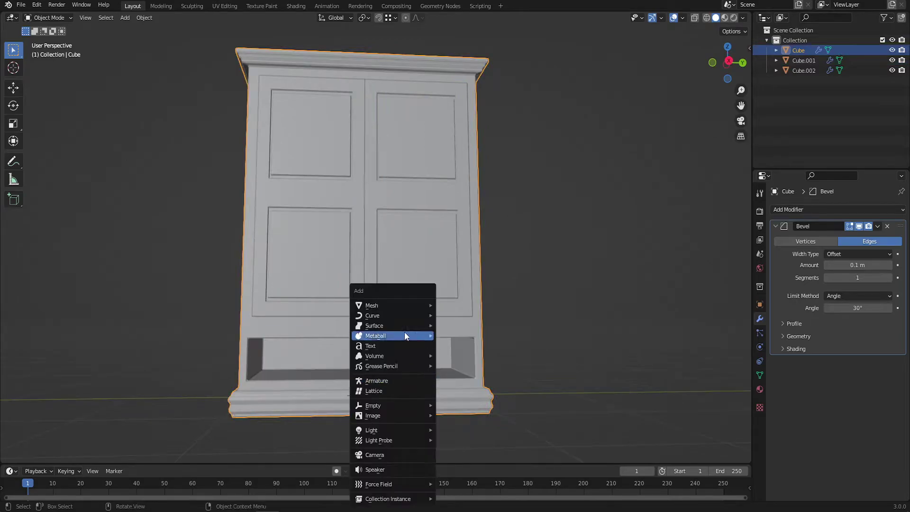
click(458, 316)
key(s)
click(425, 364)
key(KP_3)
key(g)
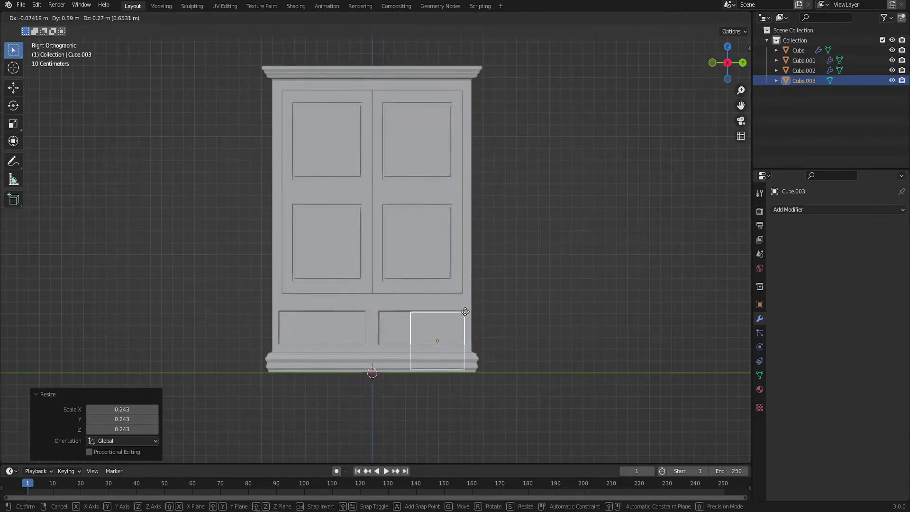
click(462, 326)
Step: In Edit Mode with X-ray, move the cube's bottom and top edges to fit the opening
key(Tab)
click(696, 18)
scroll(321, 191, up, 3)
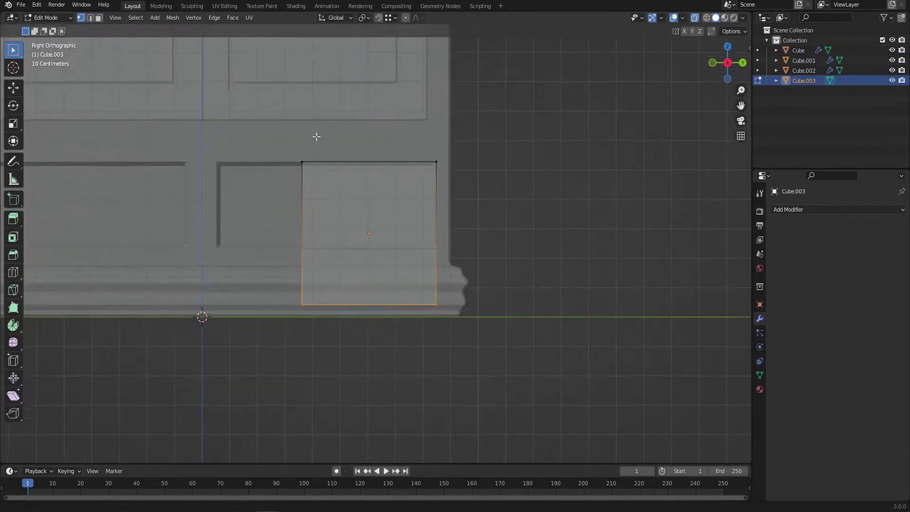
alt+click(418, 305)
key(g)
key(z)
click(432, 245)
alt+click(429, 163)
key(g)
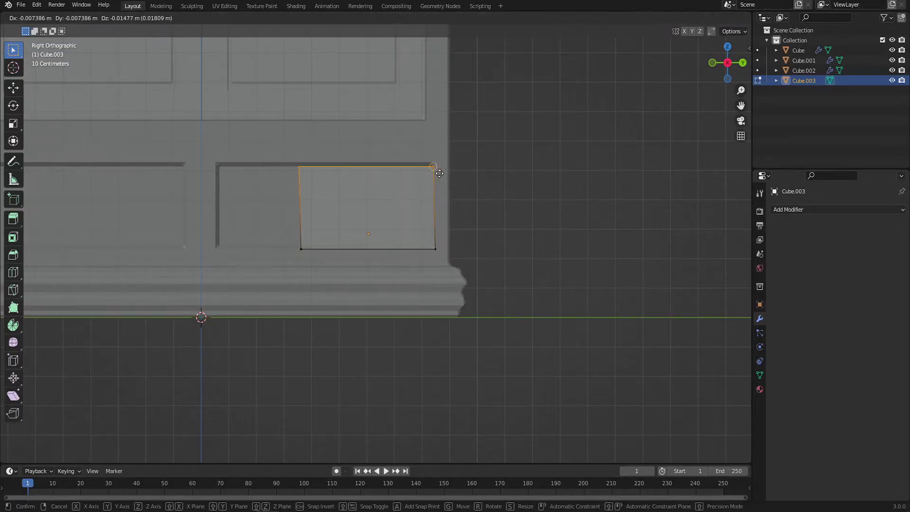
Step: Set the drawer box's depth position in the cabinet from a top view
key(Tab)
key(KP_7)
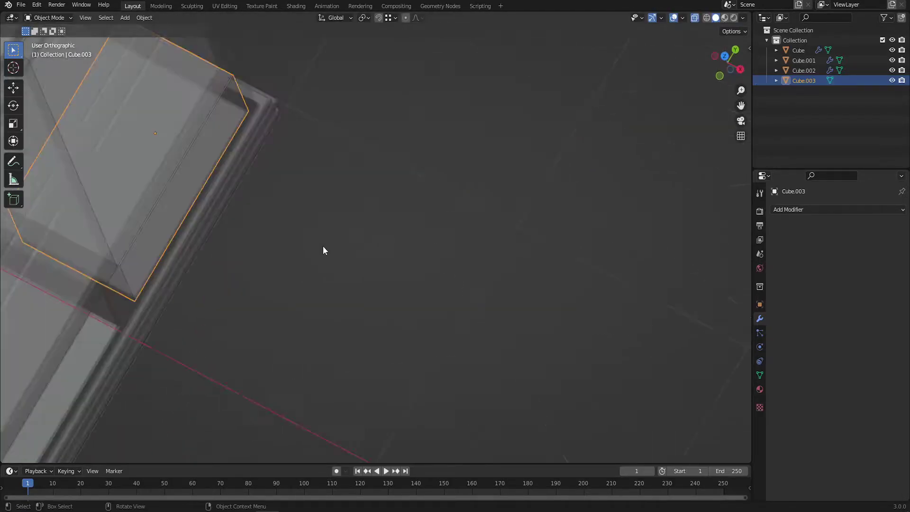
key(g)
click(469, 240)
Step: Inset the box's top face and extrude it downward to hollow the drawer
key(Tab)
middle_drag(470, 240, 273, 198)
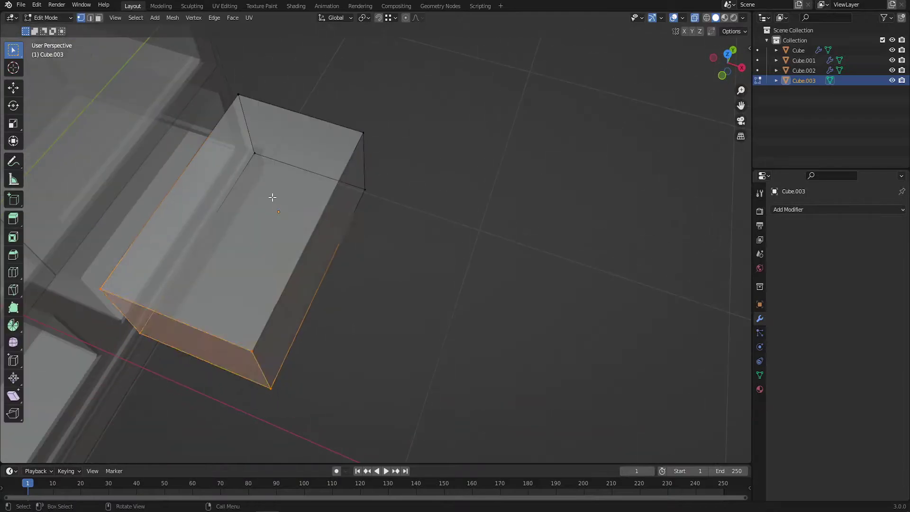
key(alt+z)
click(253, 192)
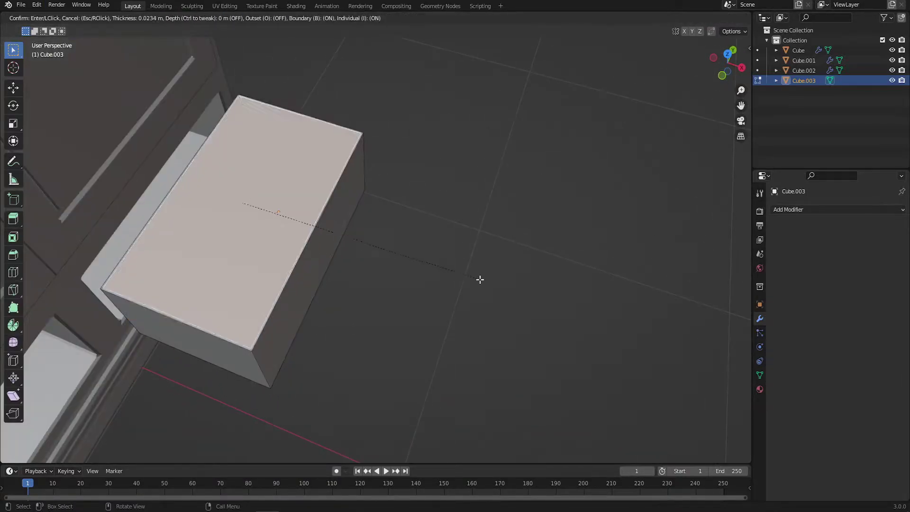
click(469, 275)
key(e)
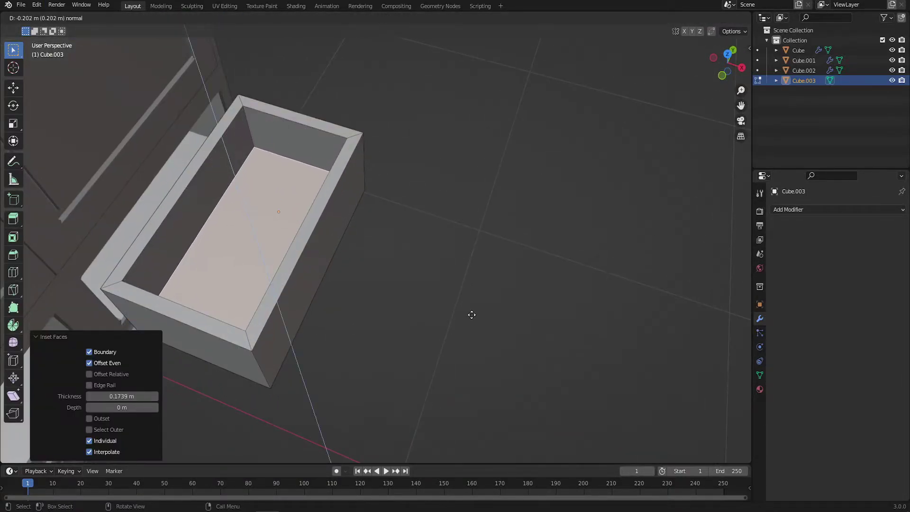
click(472, 313)
mouse_move(472, 313)
middle_down()
mouse_move(404, 238)
mouse_move(365, 230)
mouse_move(514, 290)
middle_up()
Step: Inset a thin border on the drawer's front face
click(365, 229)
key(i)
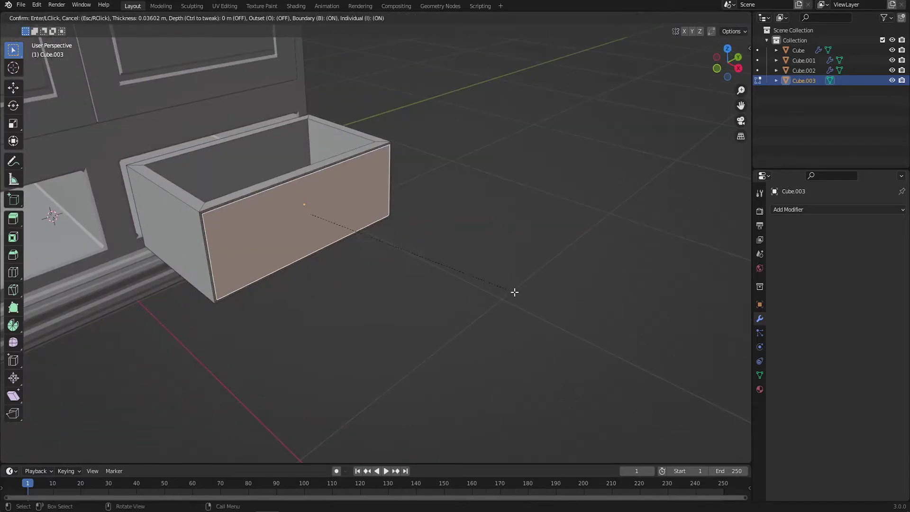
click(514, 291)
click(519, 293)
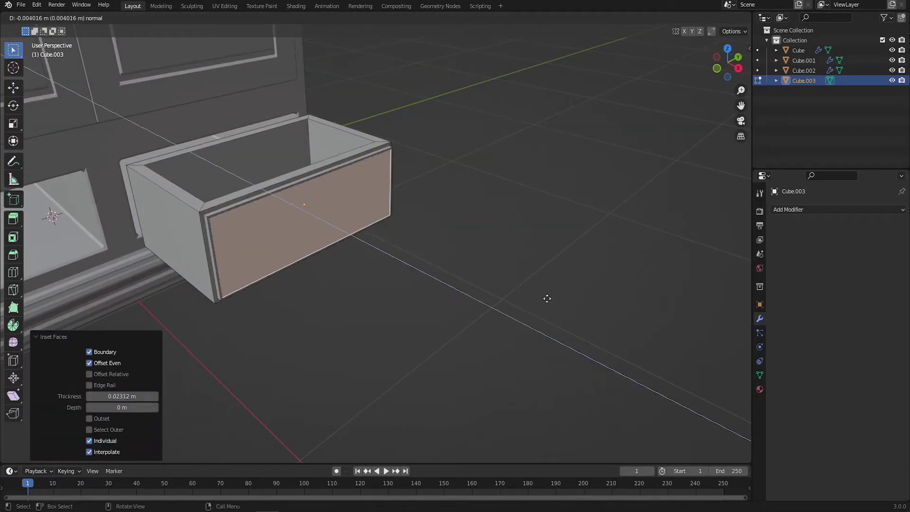
key(Tab)
middle_drag(465, 276, 446, 260)
Step: Inset the drawer front face with a wide border, leaving it flush
click(788, 210)
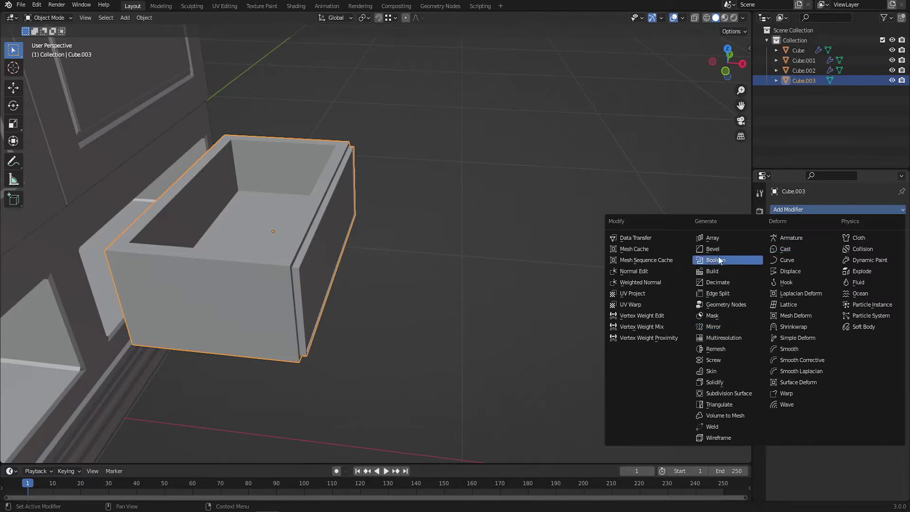
click(726, 261)
key(Tab)
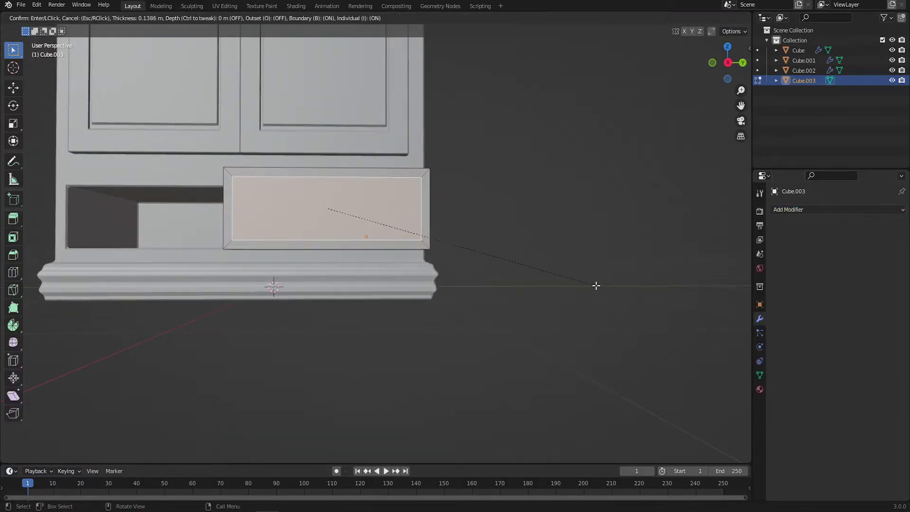
click(596, 285)
middle_drag(596, 286, 584, 300)
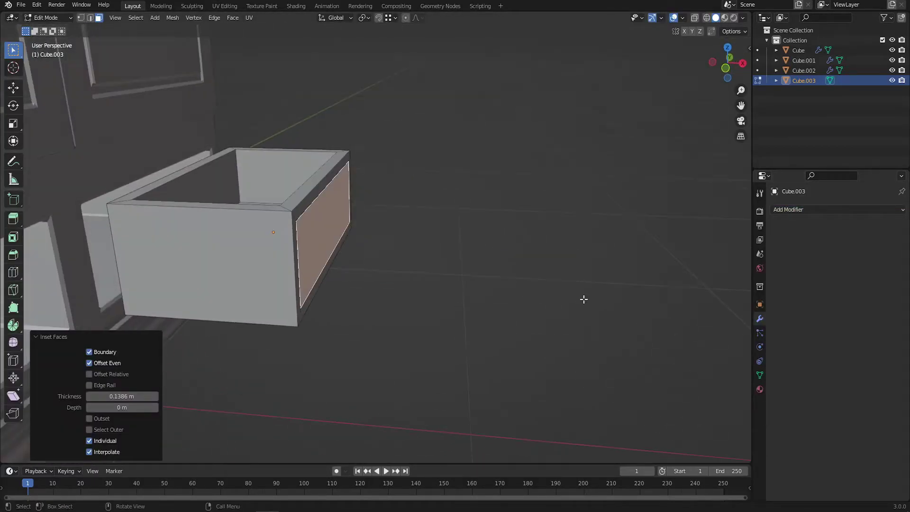
right_click(556, 279)
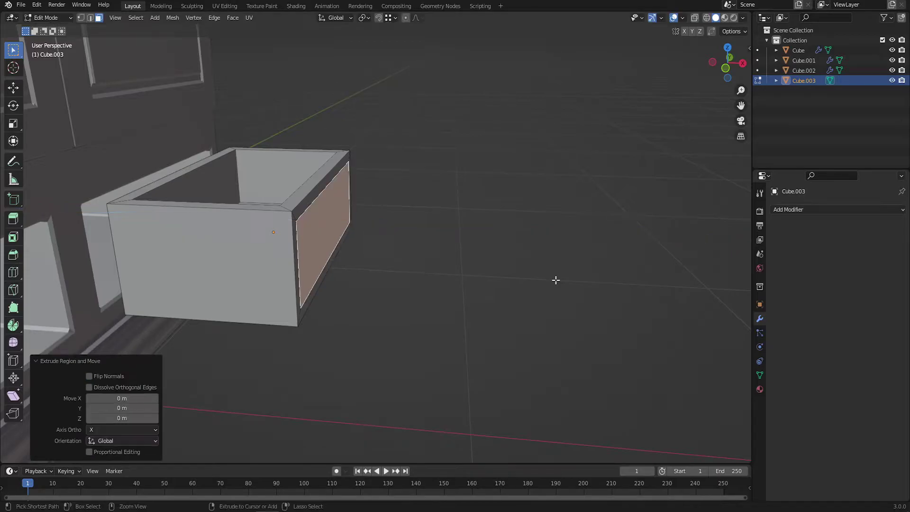
Step: Enlarge the front face and push it outward, then inset and recess an inner panel
click(530, 272)
key(s)
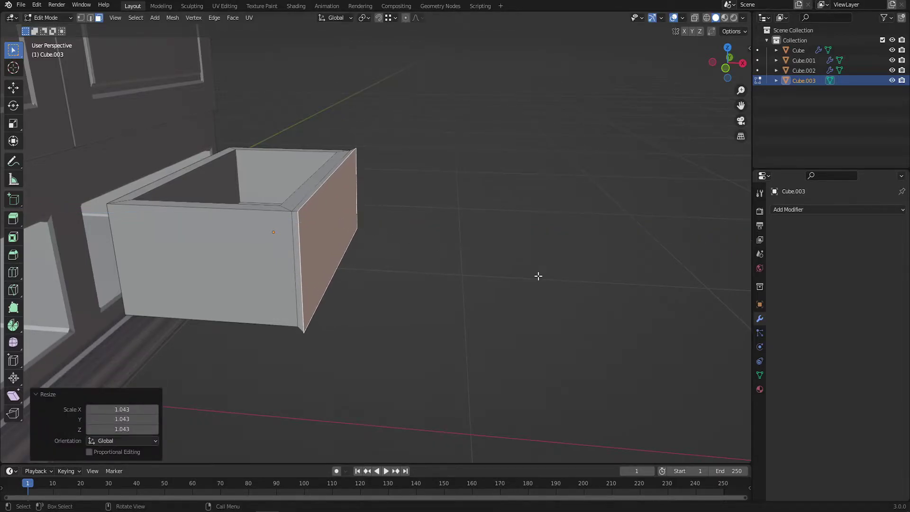
click(532, 273)
middle_drag(532, 271, 502, 268)
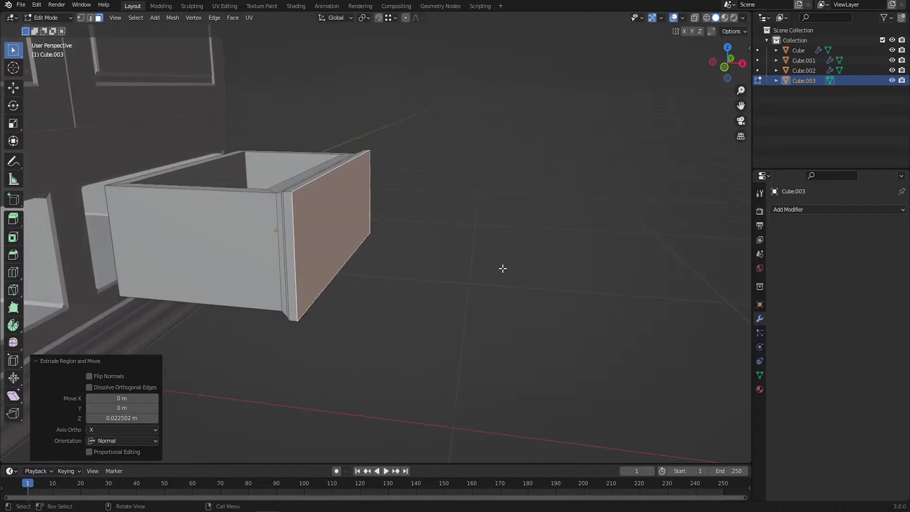
click(620, 305)
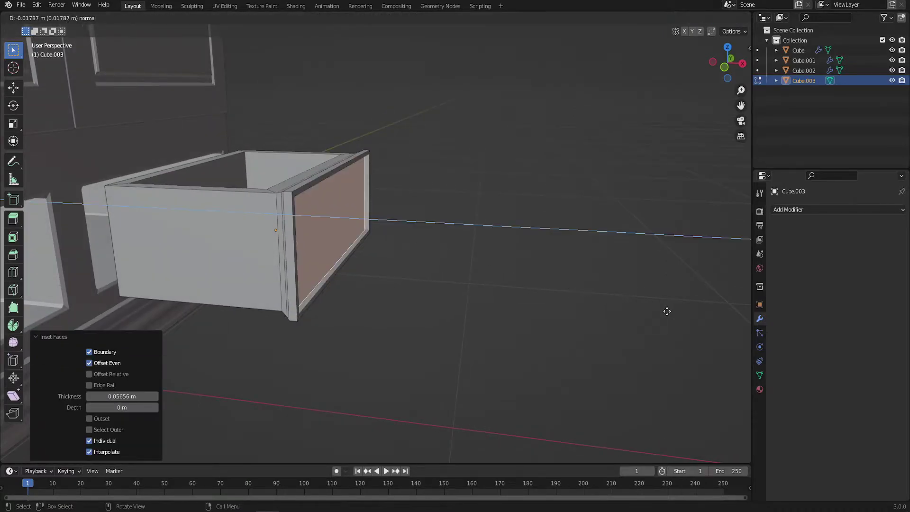
click(674, 315)
key(Tab)
mouse_move(525, 273)
middle_down()
mouse_move(538, 319)
mouse_move(546, 266)
middle_up()
Step: Add a Bevel modifier to the drawer and apply all its transforms
click(788, 211)
click(711, 241)
middle_drag(588, 303, 558, 285)
key(ctrl+a)
click(455, 243)
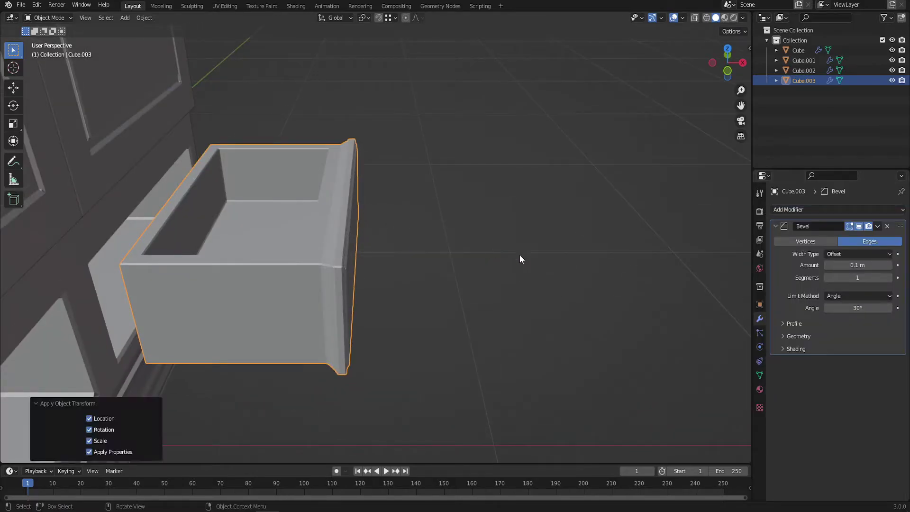
Step: Slide the drawer along X into the lower-right opening, flush with the front
key(KP_1)
key(KP_7)
key(g)
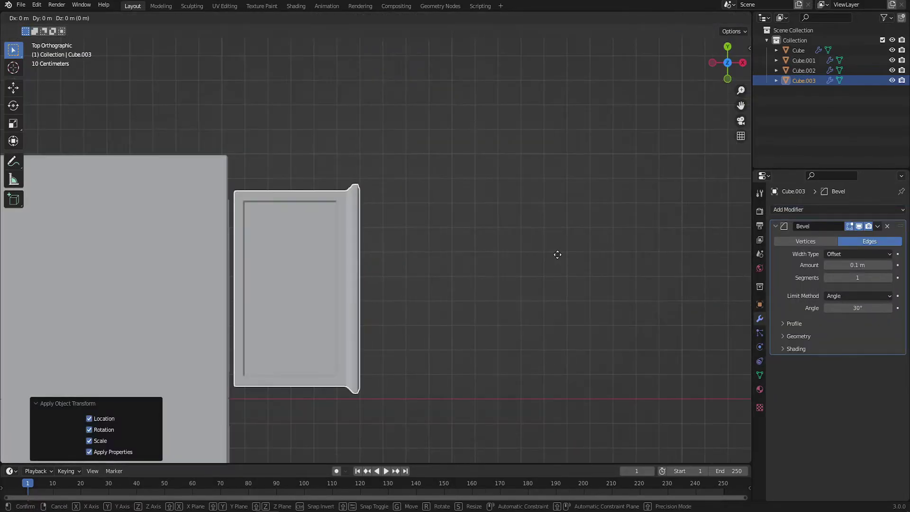
key(x)
click(435, 230)
mouse_move(435, 230)
middle_down()
mouse_move(408, 234)
mouse_move(579, 332)
mouse_move(453, 254)
mouse_move(295, 195)
mouse_move(431, 237)
mouse_move(366, 248)
middle_up()
key(g)
key(x)
click(435, 243)
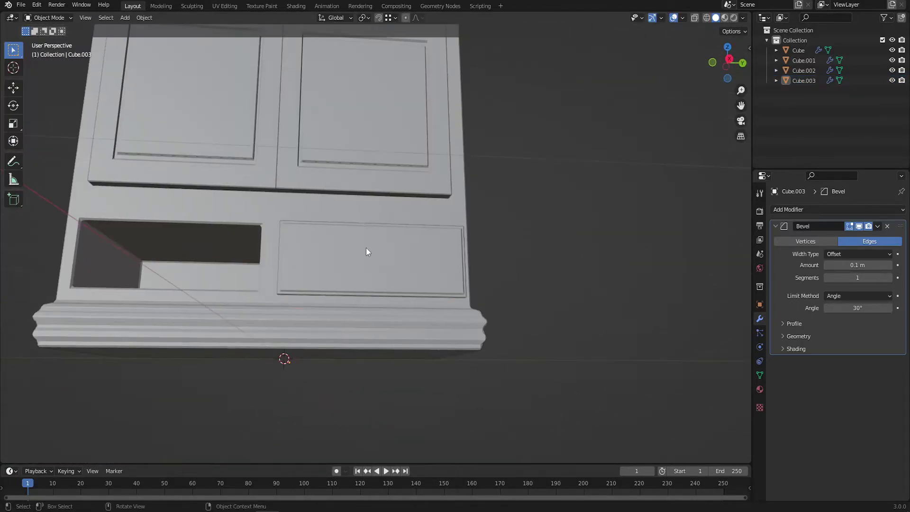
Step: Duplicate the drawer and place the copy in the lower-left opening
click(366, 248)
key(KP_3)
key(shift+d)
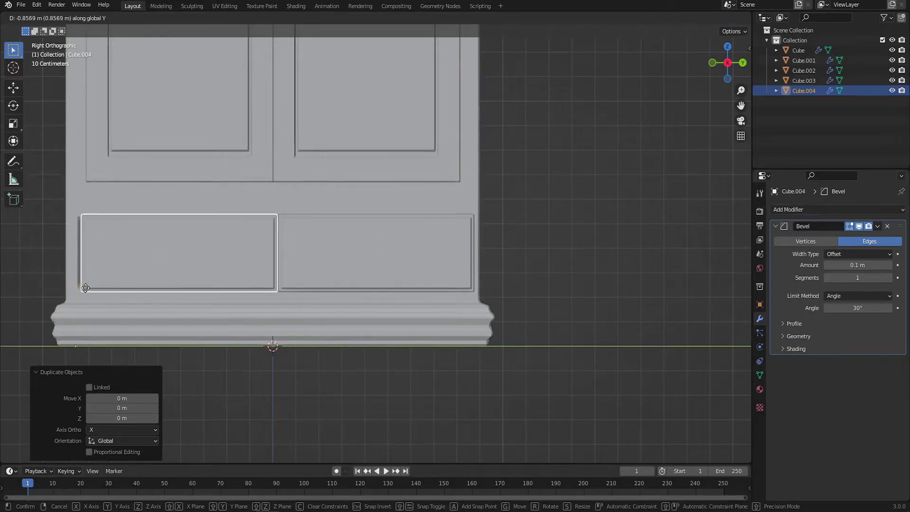
click(161, 239)
middle_drag(161, 240, 358, 343)
scroll(254, 248, down, 8)
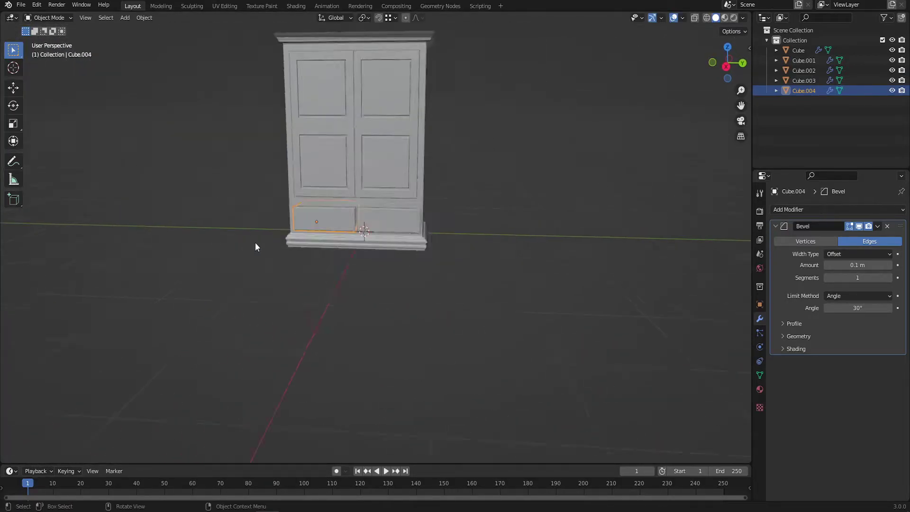
middle_drag(254, 248, 412, 290)
scroll(425, 264, up, 4)
scroll(297, 253, up, 3)
Step: Add a cube, shrink it to a tiny size and raise it to door-handle height
middle_drag(296, 253, 341, 263)
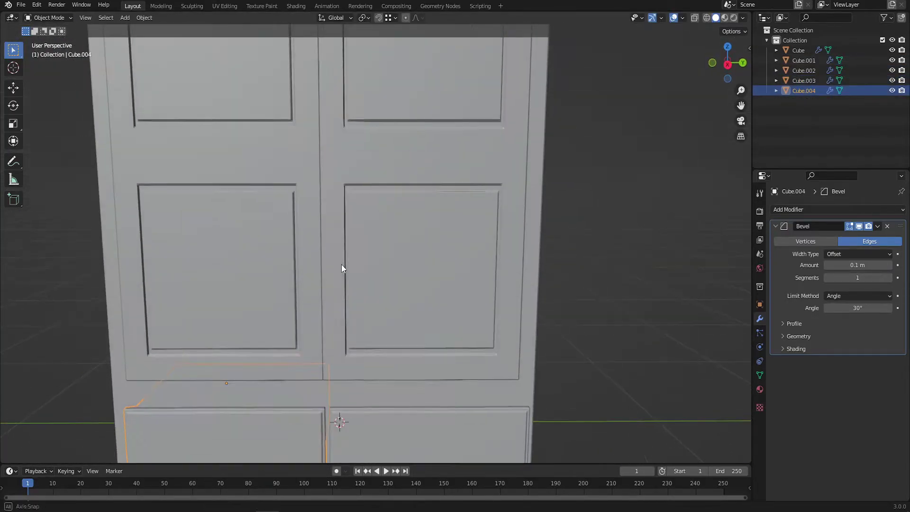
key(shift+a)
click(380, 274)
key(s)
click(349, 408)
key(g)
key(z)
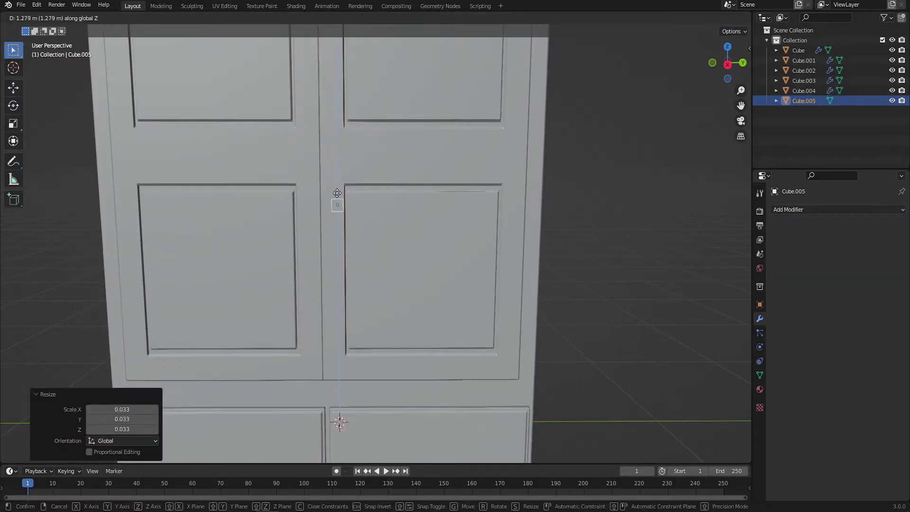
key(Return)
Step: Position the small cube at the wardrobe's front face using top and front views
key(KP_7)
scroll(391, 161, up, 2)
scroll(422, 190, up, 3)
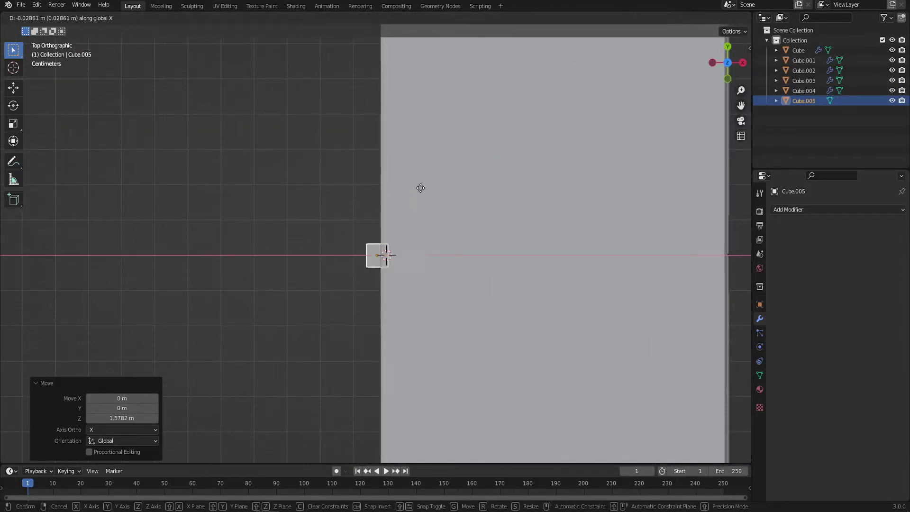
key(y)
click(420, 188)
scroll(411, 261, up, 6)
middle_drag(410, 260, 411, 272)
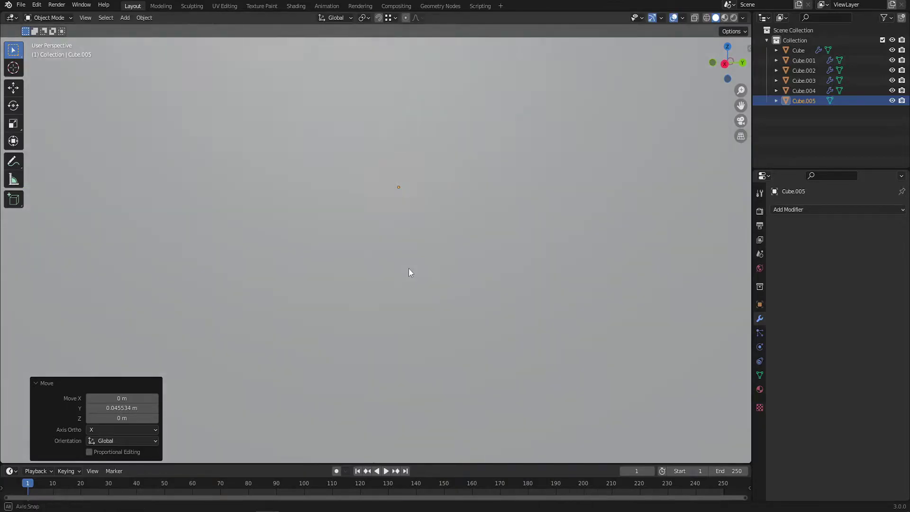
scroll(410, 272, down, 8)
key(KP_1)
key(g)
click(555, 302)
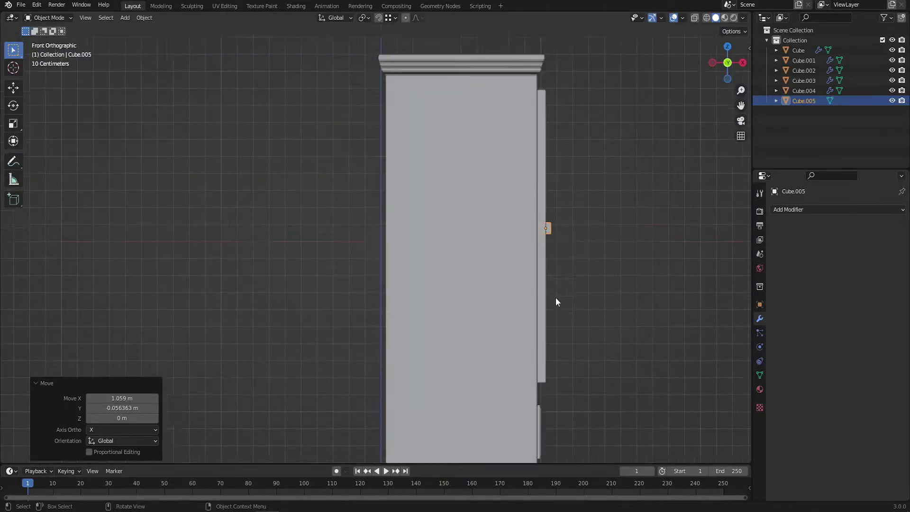
Step: Move the cube onto the seam between the doors and narrow it along Y
key(KP_3)
scroll(449, 285, up, 6)
key(g)
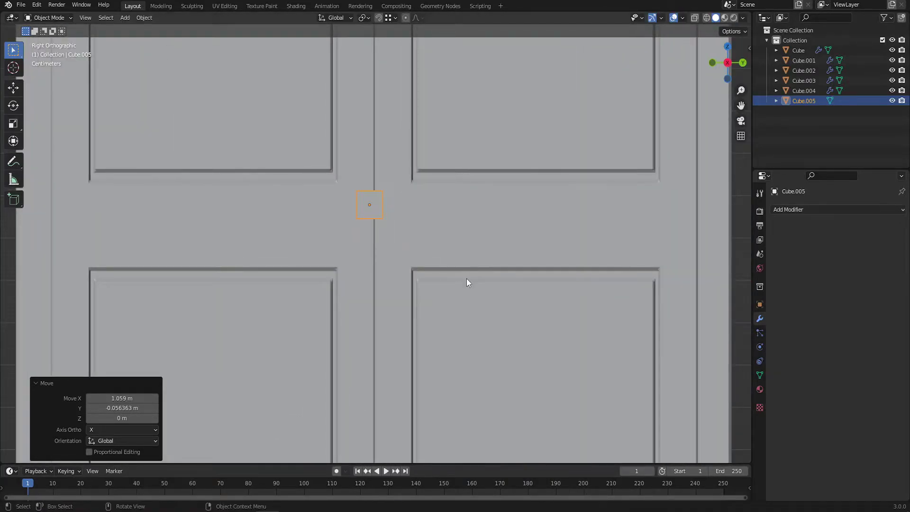
key(y)
click(503, 282)
key(s)
key(y)
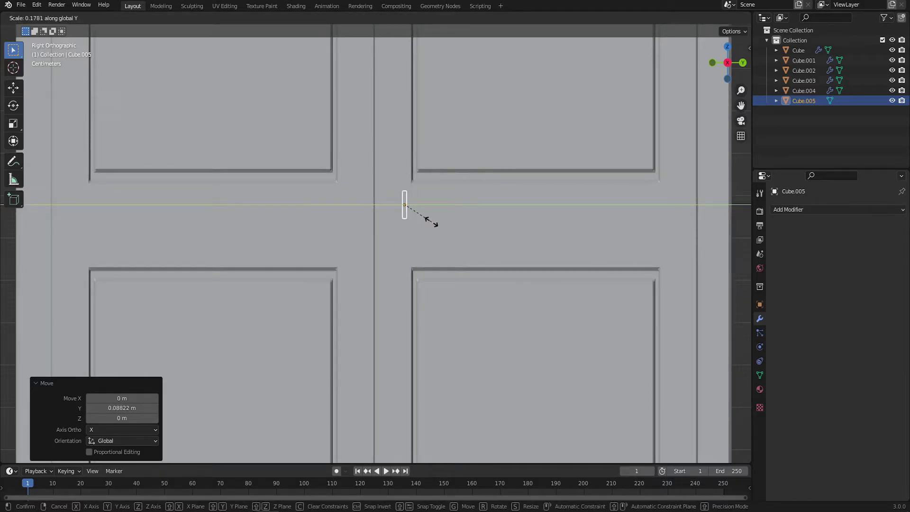
click(432, 222)
middle_drag(432, 239, 449, 275)
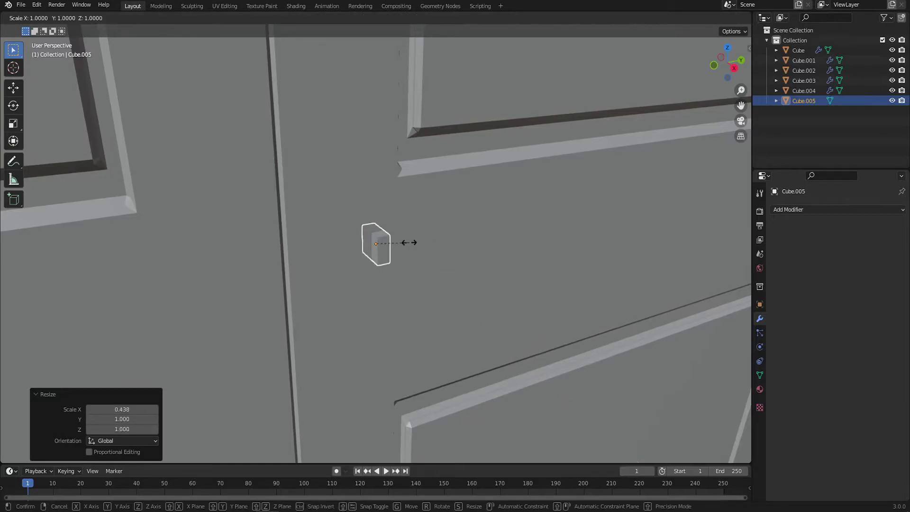
middle_drag(414, 260, 448, 222)
Step: Extrude the cube's face out from the door into a bracket-shaped handle
key(Tab)
key(3)
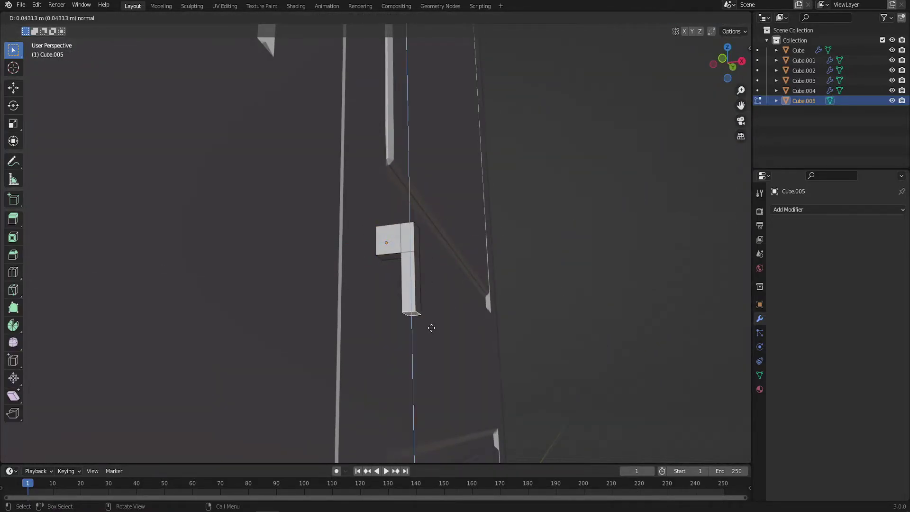
click(431, 345)
key(e)
middle_drag(430, 372, 409, 349)
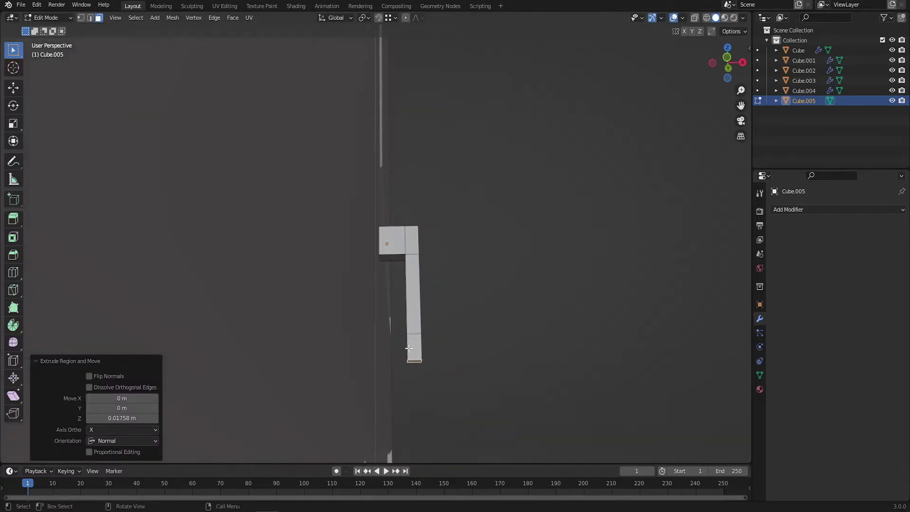
click(696, 17)
mouse_move(427, 275)
middle_down()
mouse_move(411, 344)
mouse_move(447, 343)
middle_up()
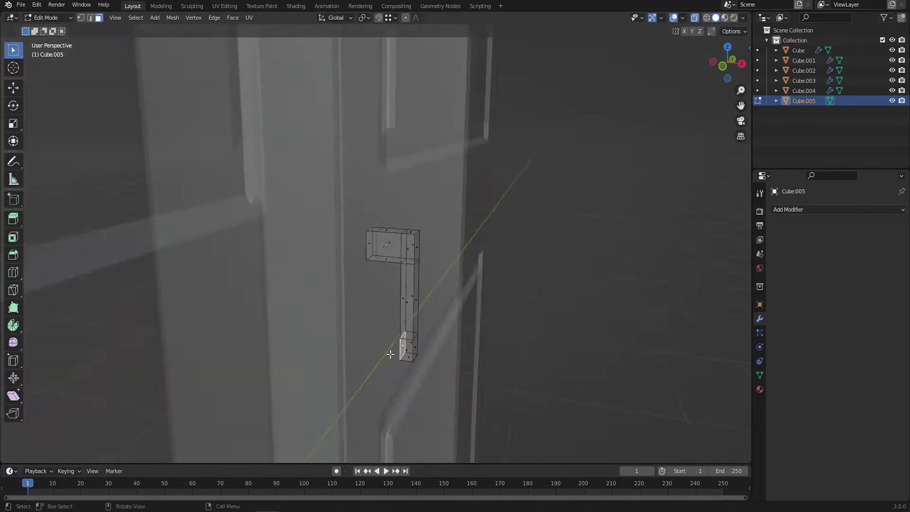
key(Tab)
middle_drag(411, 311, 521, 246)
Step: Add a Subdivision Surface modifier to smooth the door handle
click(837, 209)
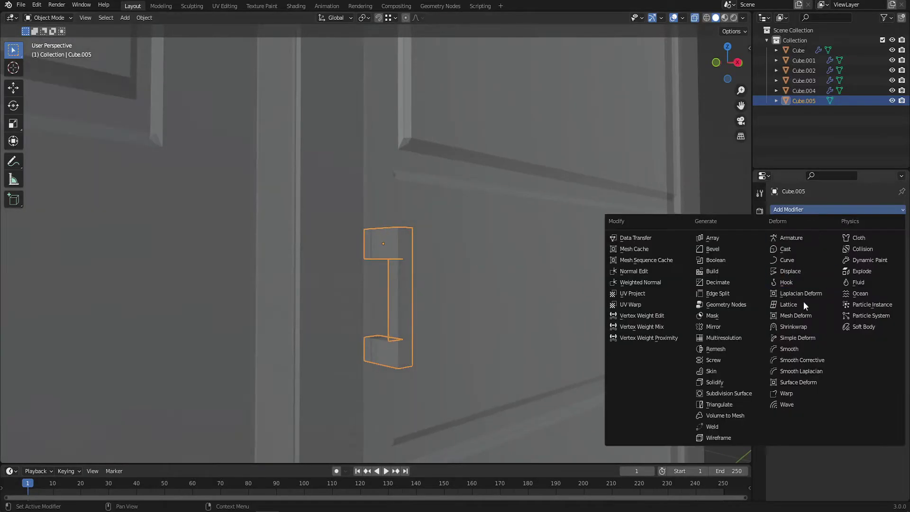
click(747, 394)
middle_drag(568, 298, 811, 260)
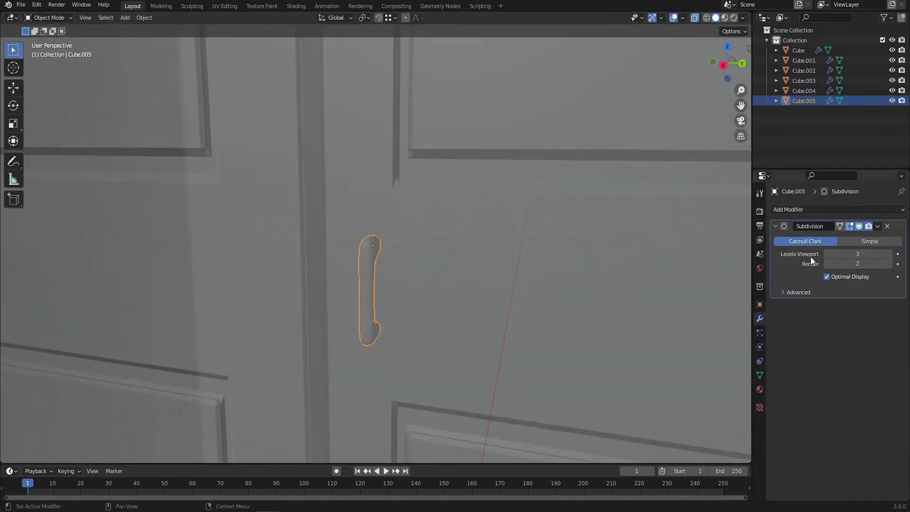
scroll(566, 326, down, 5)
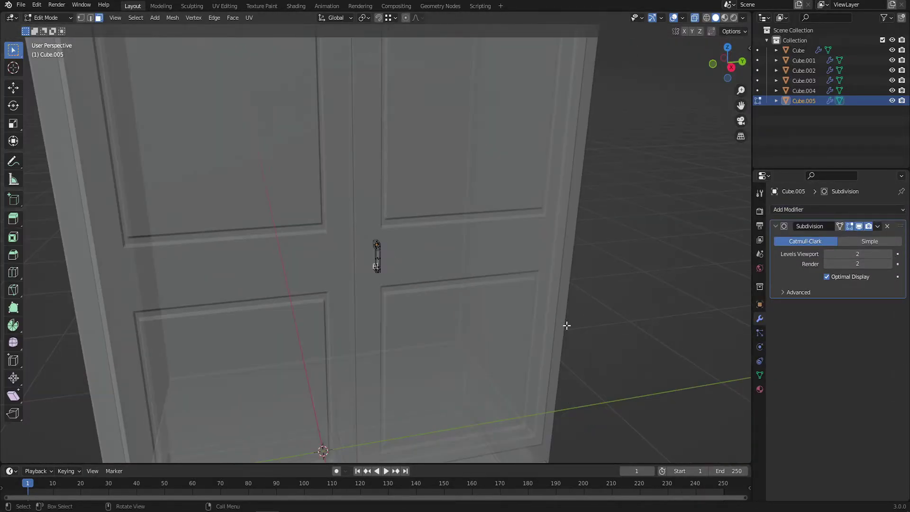
key(KP_3)
scroll(516, 295, down, 3)
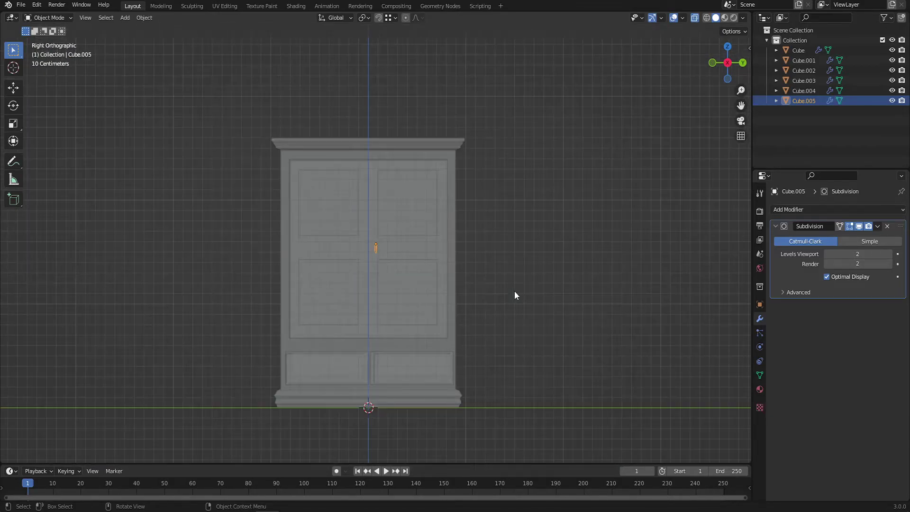
Step: Resize the handle, lengthen it along Z and nudge it sideways off the seam
key(s)
click(535, 305)
scroll(536, 305, up, 8)
key(s)
key(z)
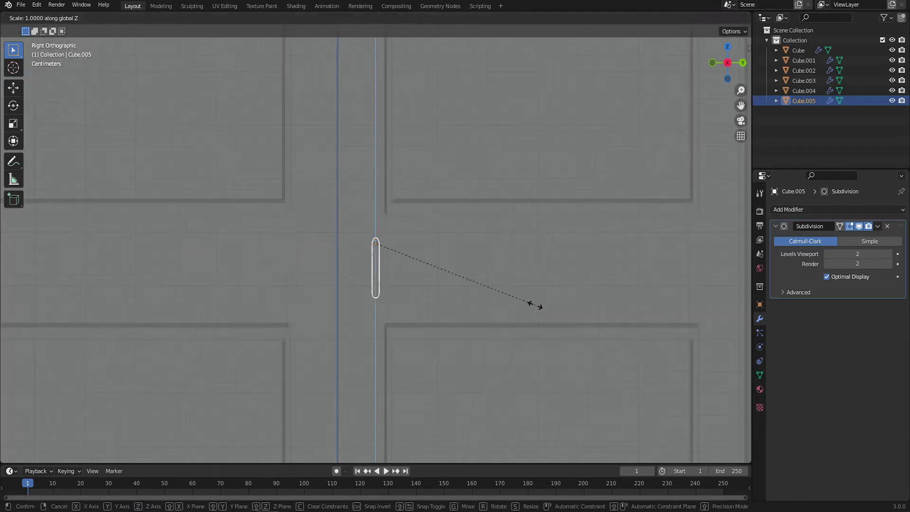
click(561, 322)
key(g)
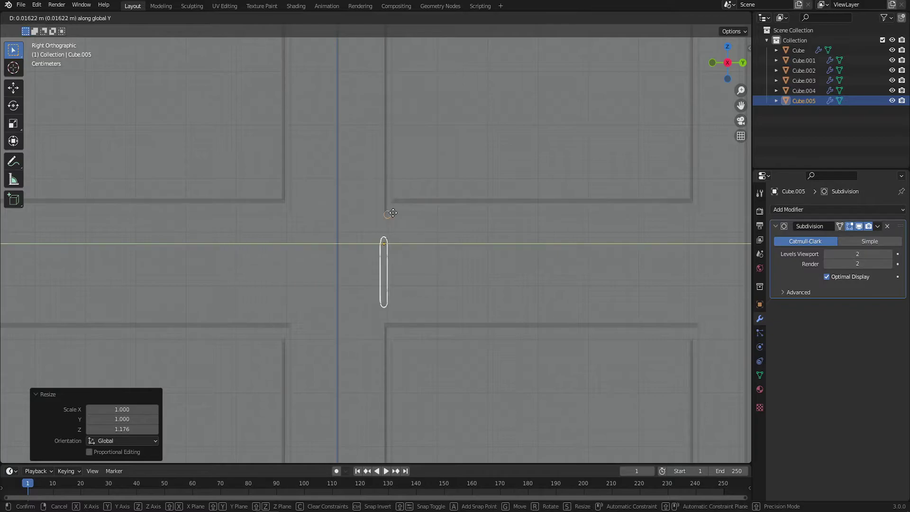
click(392, 218)
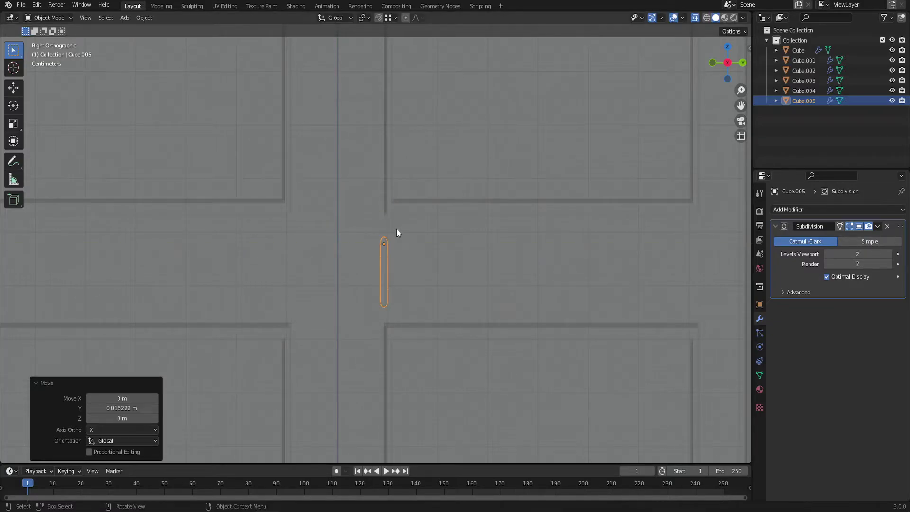
Step: Give the handle a new material named 'gold' with a yellow base colour
click(760, 388)
double_click(813, 212)
click(863, 359)
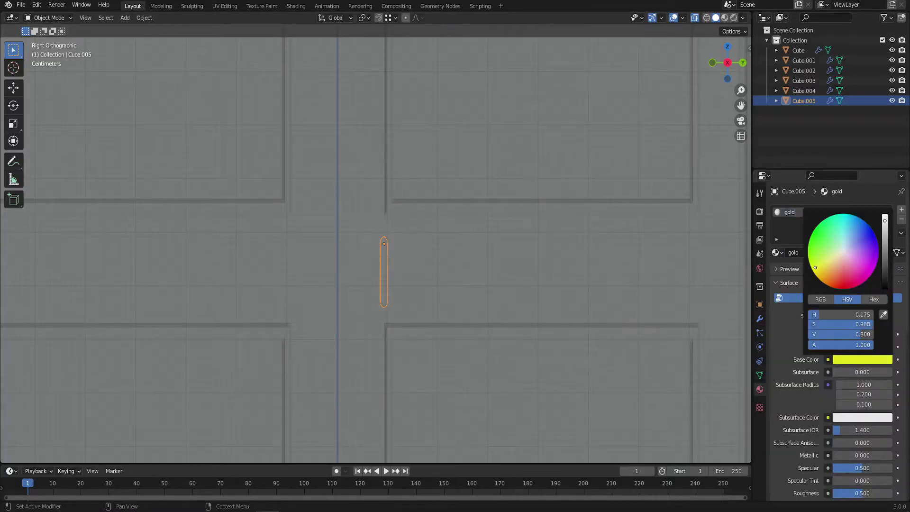
Step: Duplicate the handle and place the copy on the left door
key(shift+d)
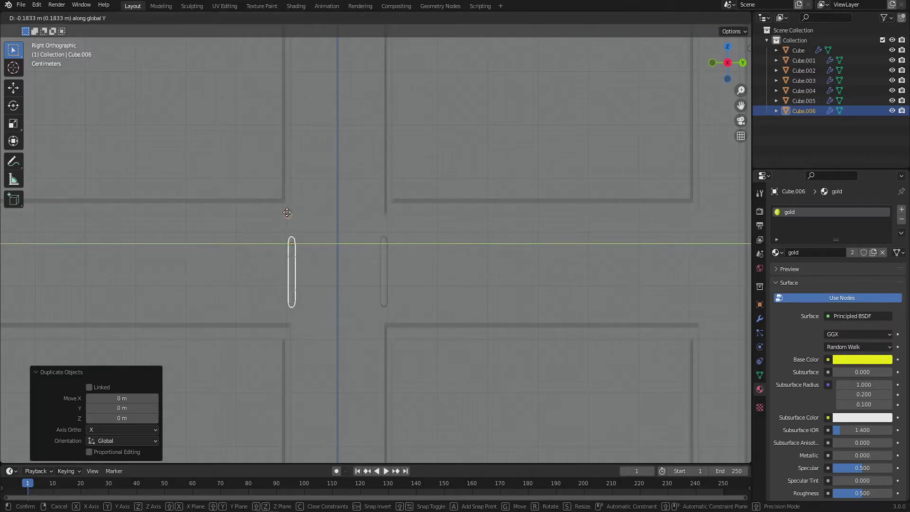
click(287, 213)
mouse_move(332, 262)
middle_down()
mouse_move(549, 358)
mouse_move(570, 325)
mouse_move(425, 284)
mouse_move(360, 324)
middle_up()
click(360, 323)
scroll(498, 268, up, 3)
Step: Add a cube scaled to 0.031 and place it on the right drawer front
scroll(462, 276, up, 2)
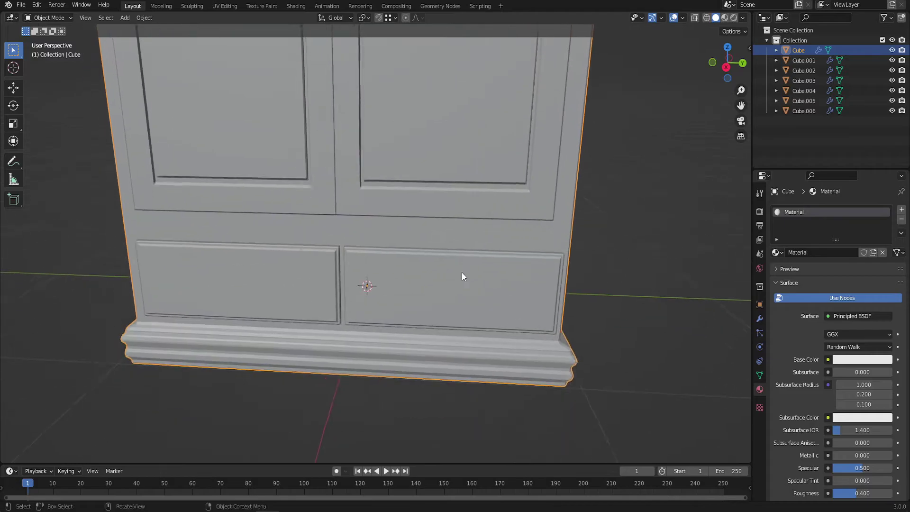
middle_drag(463, 276, 450, 299)
key(shift+a)
click(490, 305)
key(s)
click(371, 354)
key(KP_7)
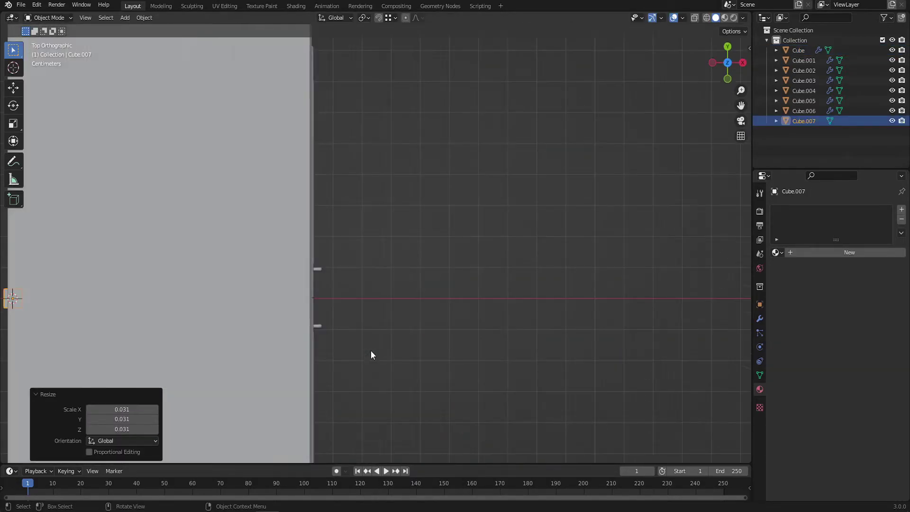
click(319, 210)
key(KP_3)
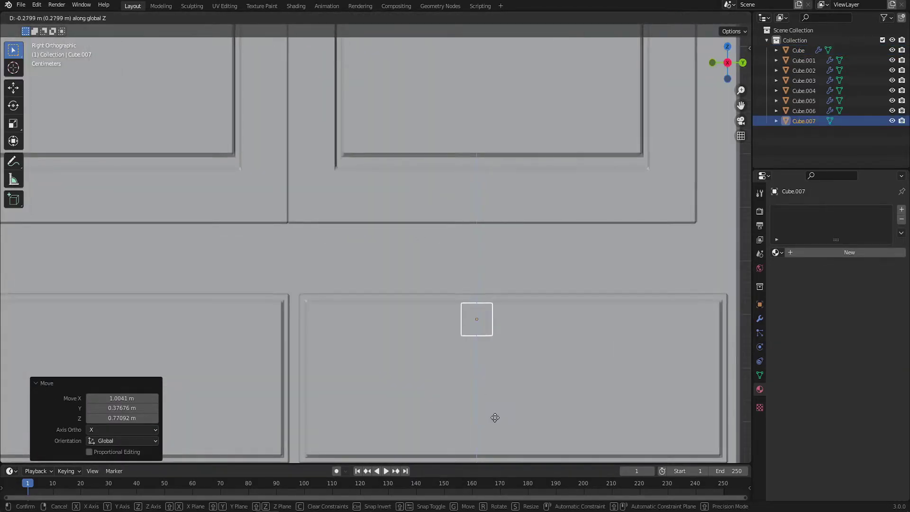
key(y)
click(528, 144)
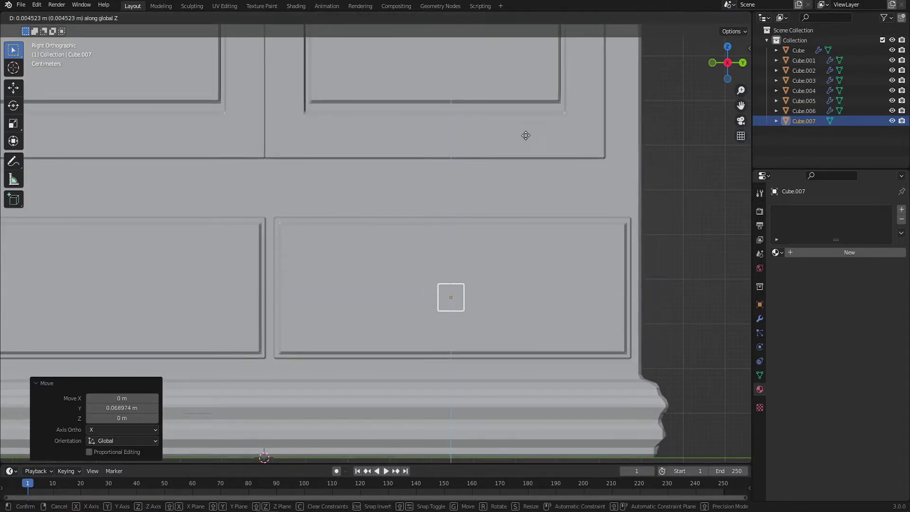
click(526, 135)
Step: Flatten the small cube into a thin bar in Edit Mode and add a Mirror modifier
middle_drag(493, 215, 197, 163)
key(Tab)
key(KP_1)
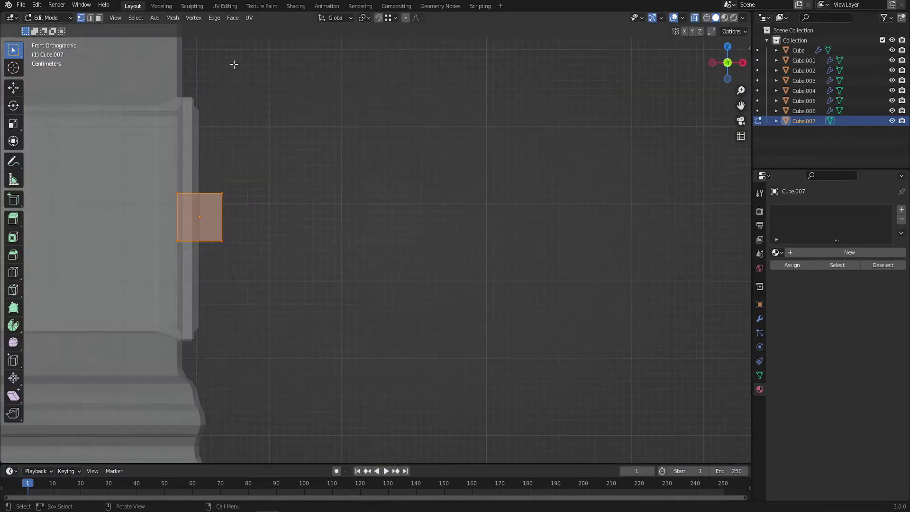
key(KP_3)
scroll(515, 223, up, 2)
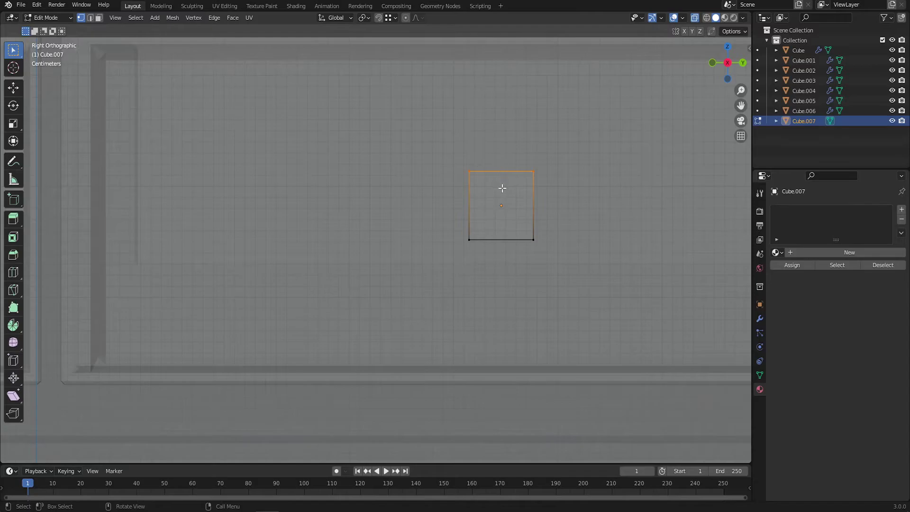
scroll(502, 189, up, 2)
click(494, 131)
shift+middle_drag(493, 131, 387, 192)
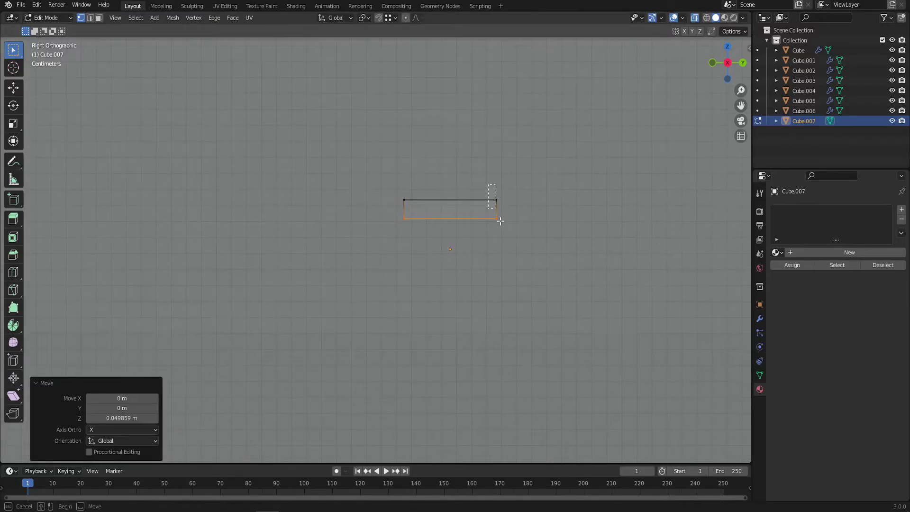
click(806, 209)
Step: Add a Mirror modifier to the drawer pull and zoom onto its end face in side view
click(722, 281)
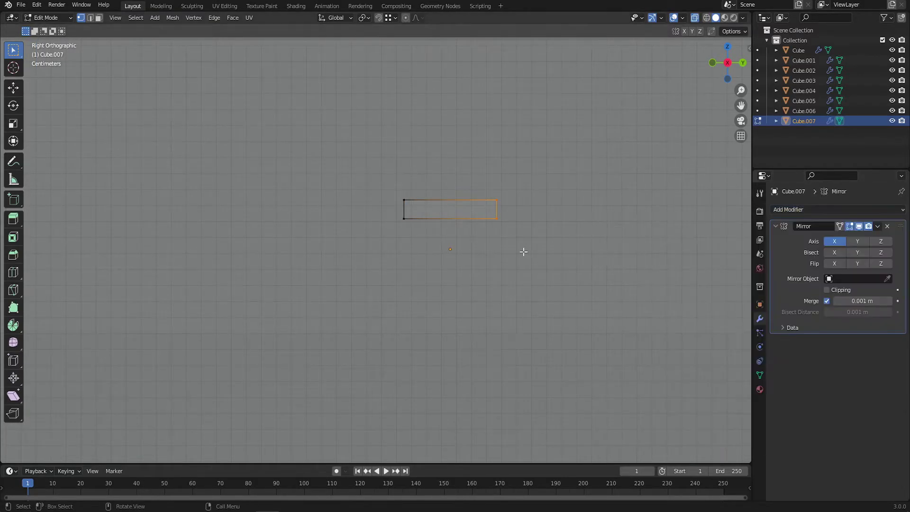
middle_drag(525, 252, 608, 282)
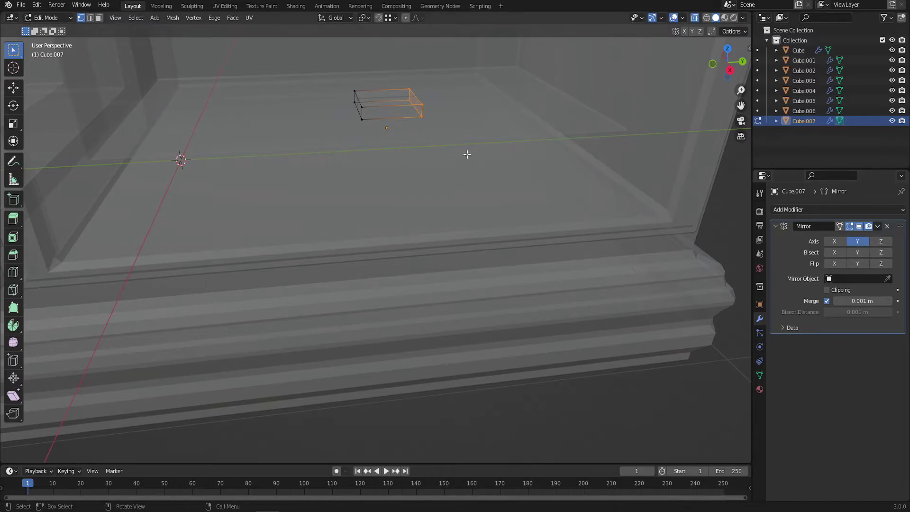
key(KP_3)
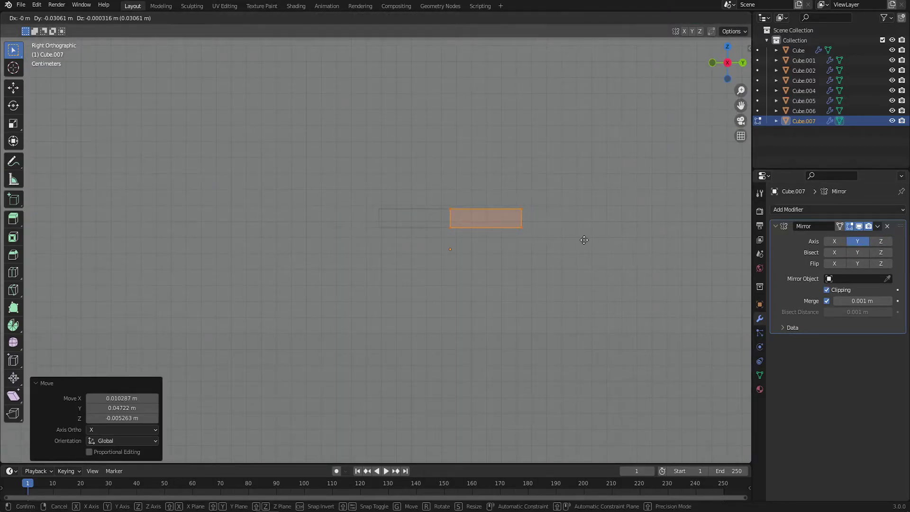
scroll(549, 242, up, 6)
shift+middle_drag(516, 260, 548, 246)
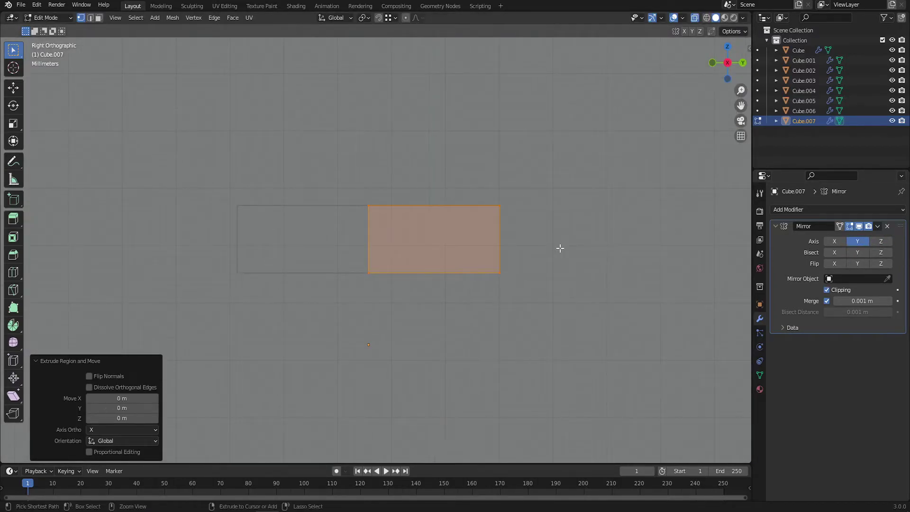
Step: Extrude and scale the pull's end face into three flared raised ribs
key(e)
click(552, 306)
key(s)
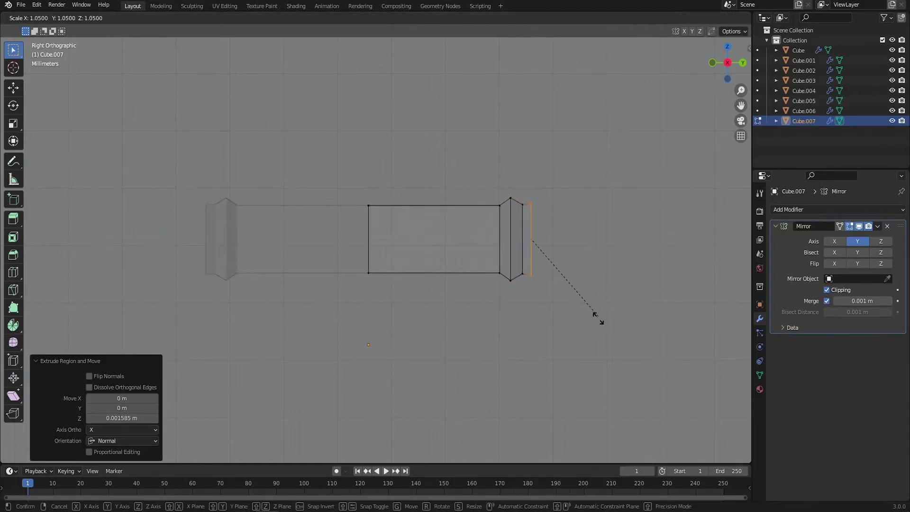
click(601, 321)
key(e)
key(s)
click(607, 325)
key(e)
key(s)
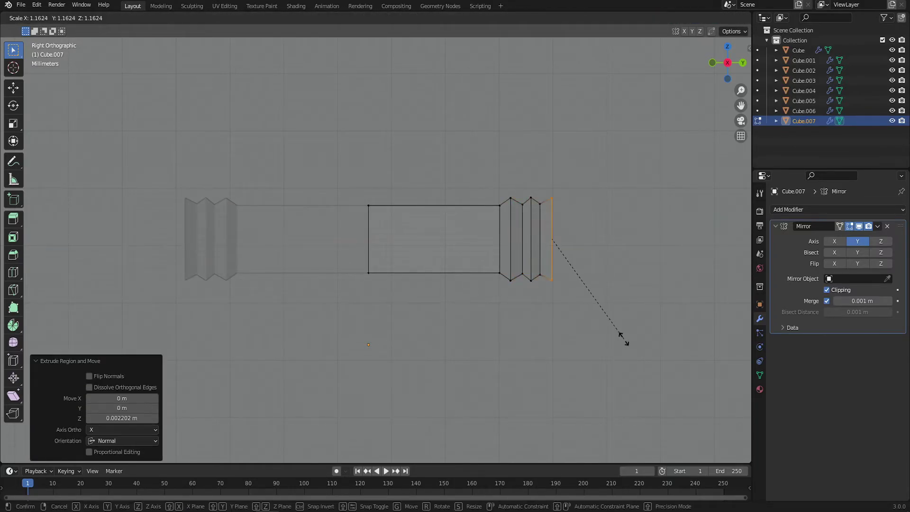
click(625, 322)
Step: Extrude and rotate successive segments so the end curls downward
key(e)
key(r)
click(638, 338)
key(s)
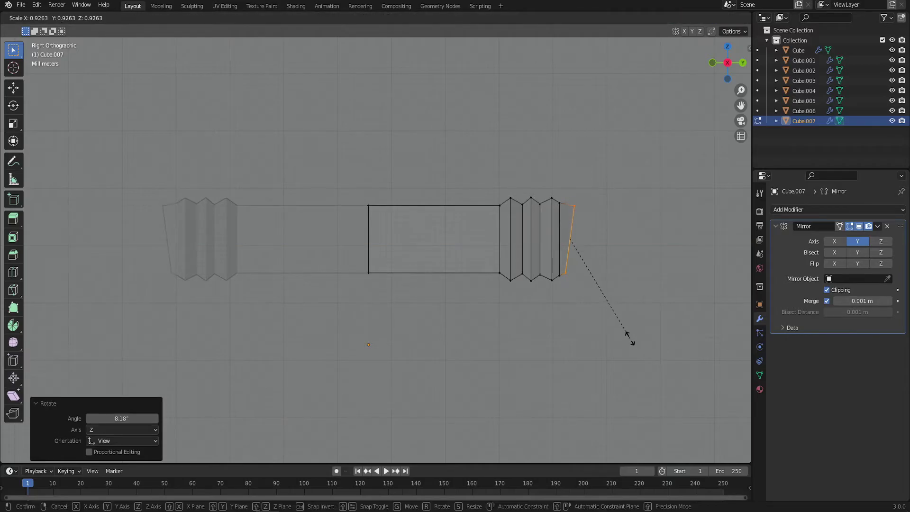
key(e)
click(635, 361)
key(r)
key(e)
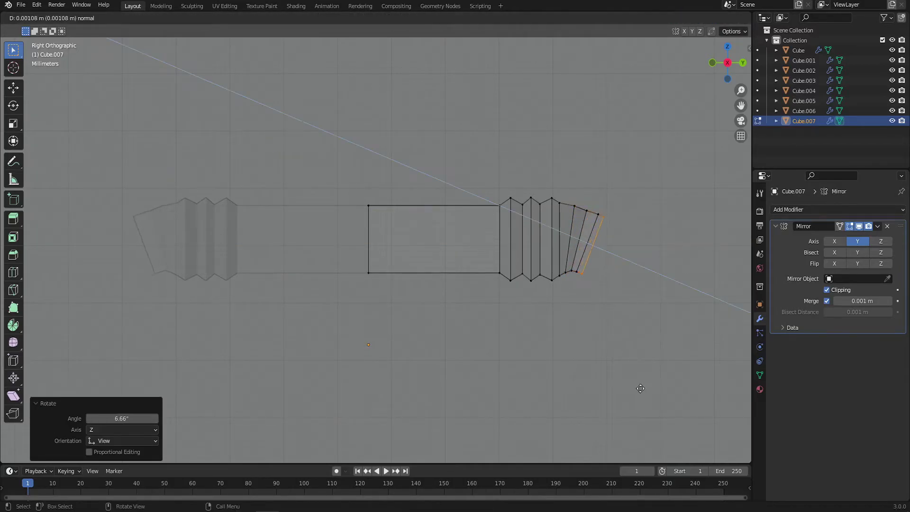
click(596, 415)
key(r)
click(607, 427)
key(e)
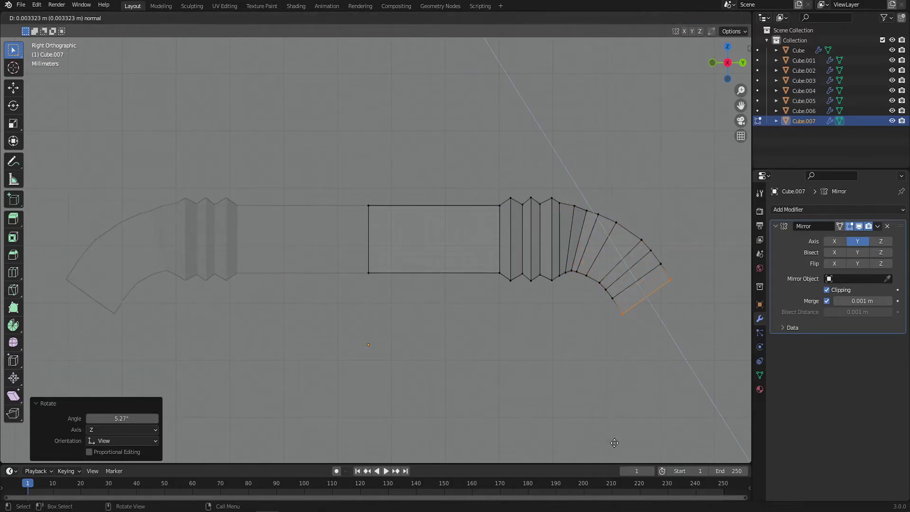
click(614, 443)
Step: Continue the curl while shrinking each segment to taper the hook to a point
key(s)
click(607, 417)
click(617, 428)
key(s)
click(621, 419)
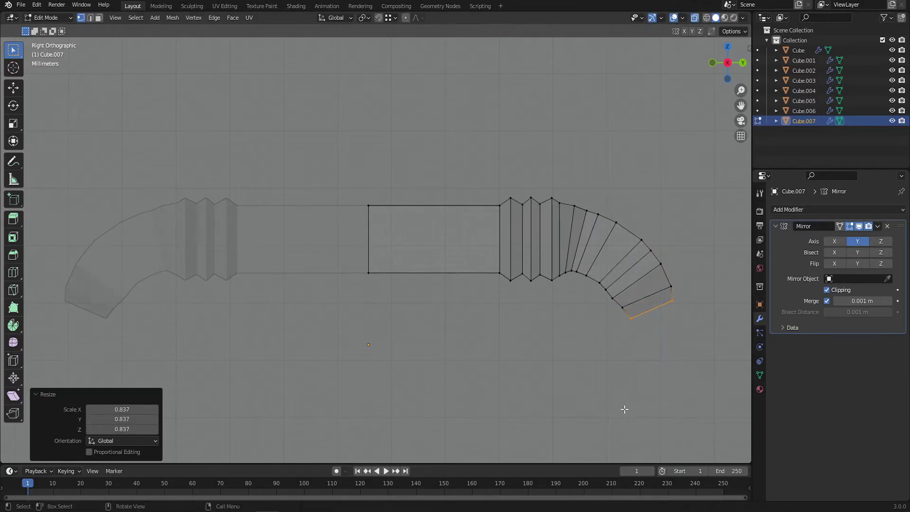
key(e)
click(627, 408)
key(r)
key(e)
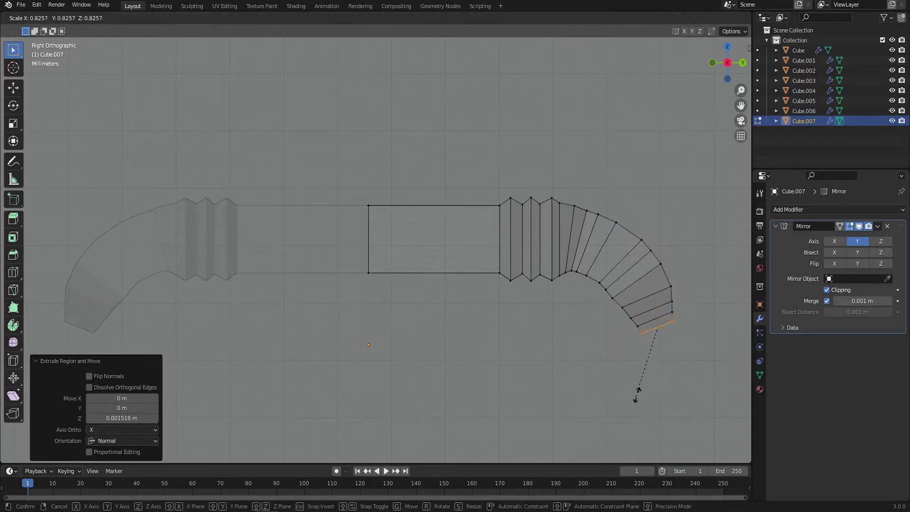
click(637, 396)
key(s)
click(647, 355)
Step: Scale the whole pull mesh to 0.382 and move it along X against the drawer front
scroll(599, 297, down, 4)
middle_drag(598, 297, 546, 299)
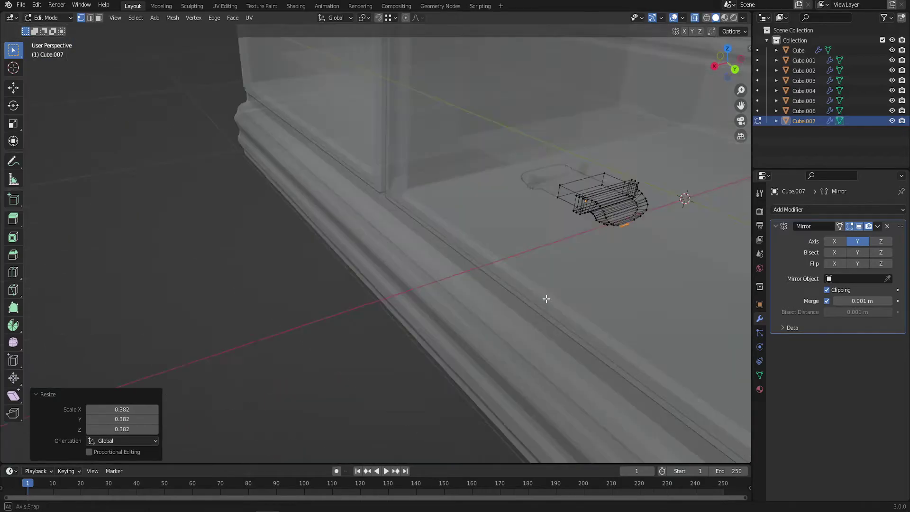
key(KP_7)
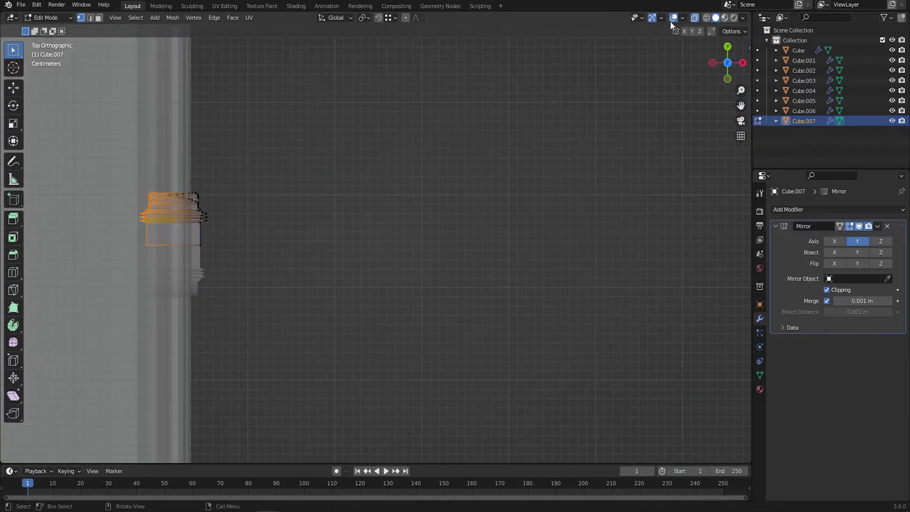
scroll(304, 226, up, 2)
key(alt+a)
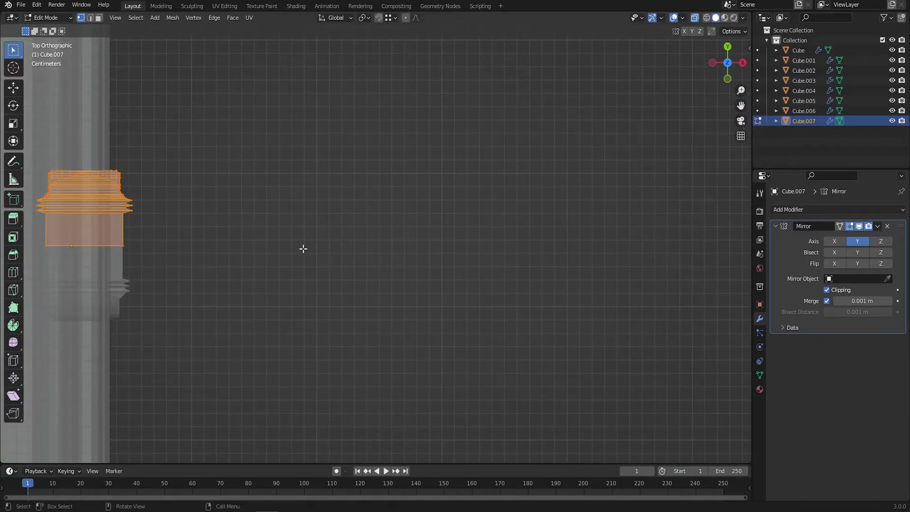
click(109, 188)
key(g)
key(x)
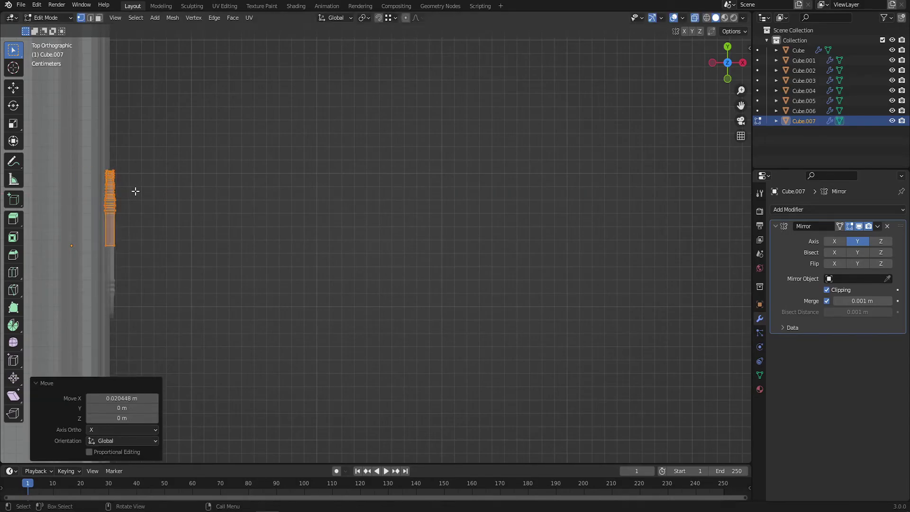
key(KP_3)
Step: Check the pull on the drawer, then select the underside face of its straight section
middle_drag(426, 276, 402, 250)
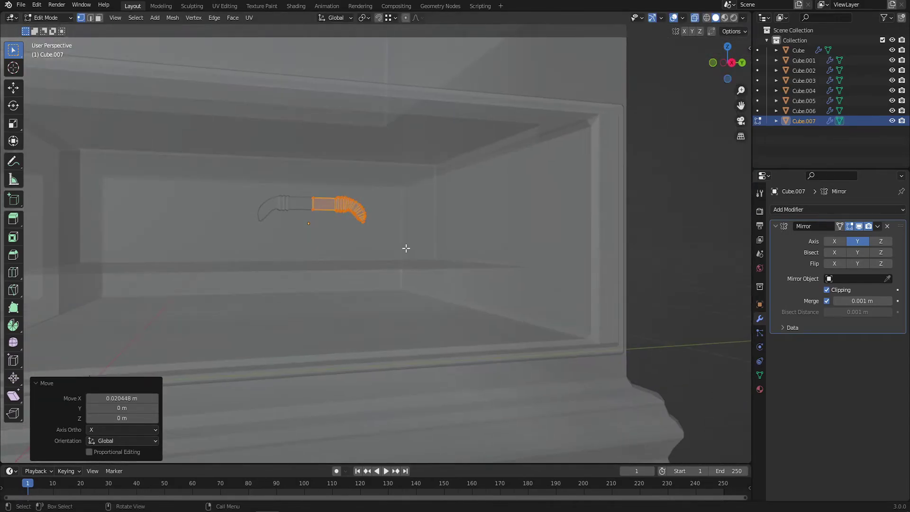
key(Tab)
scroll(398, 266, up, 5)
middle_drag(343, 231, 376, 283)
key(Tab)
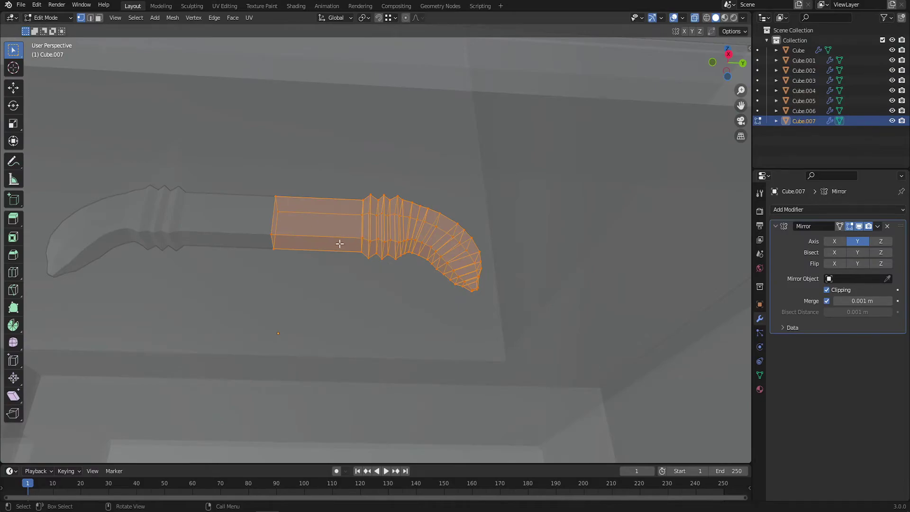
click(351, 247)
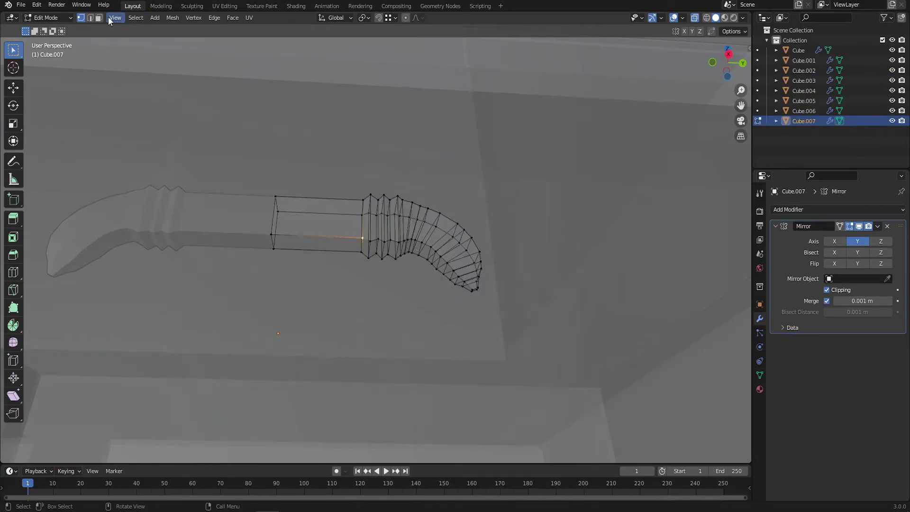
Step: Inset the underside face and resize it along Y into a small narrow face
middle_drag(330, 244, 348, 288)
key(e)
key(s)
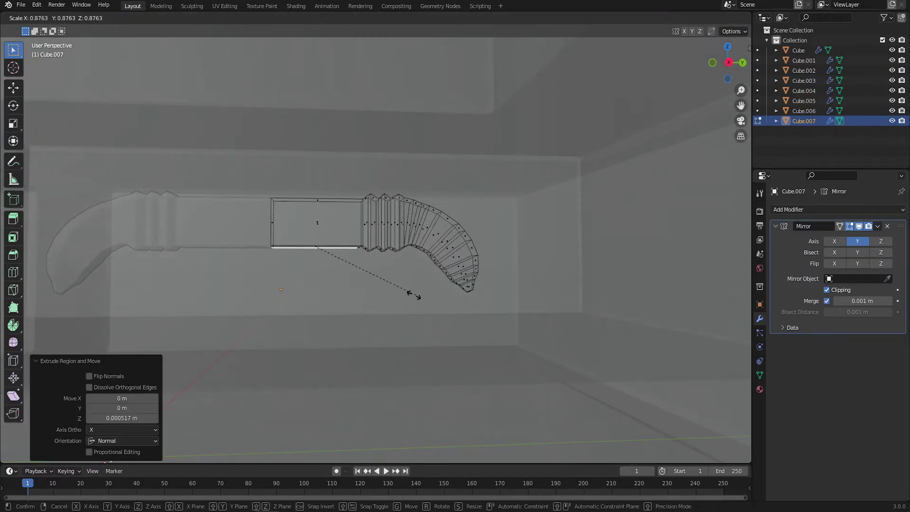
click(320, 268)
key(e)
right_click(320, 274)
middle_drag(320, 274, 312, 236)
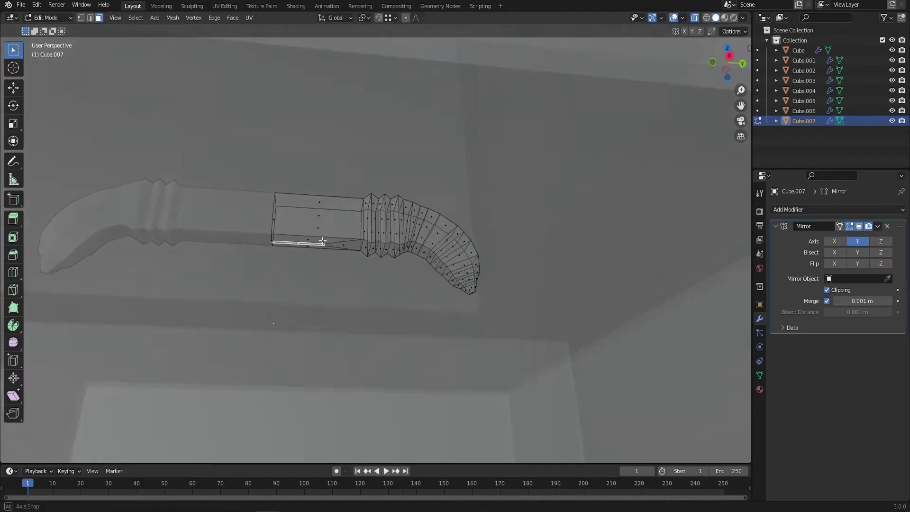
click(524, 307)
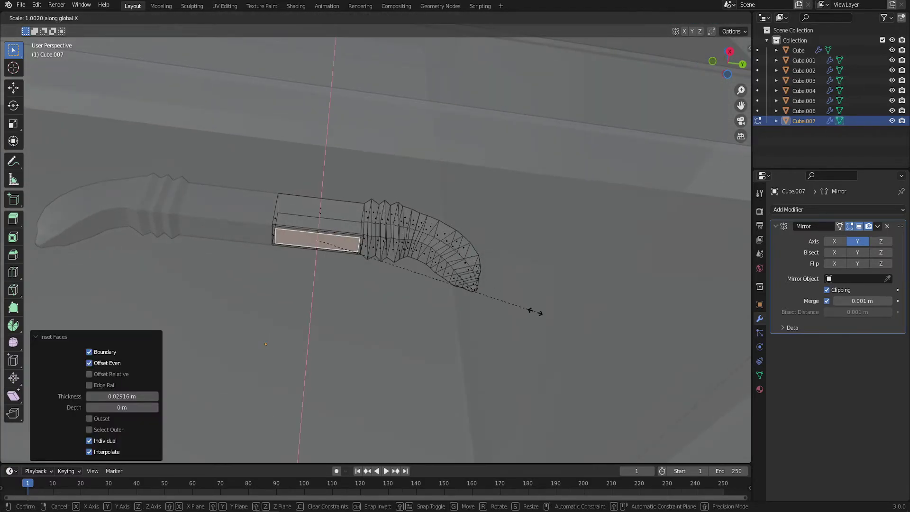
click(550, 316)
key(s)
key(y)
key(y)
click(378, 255)
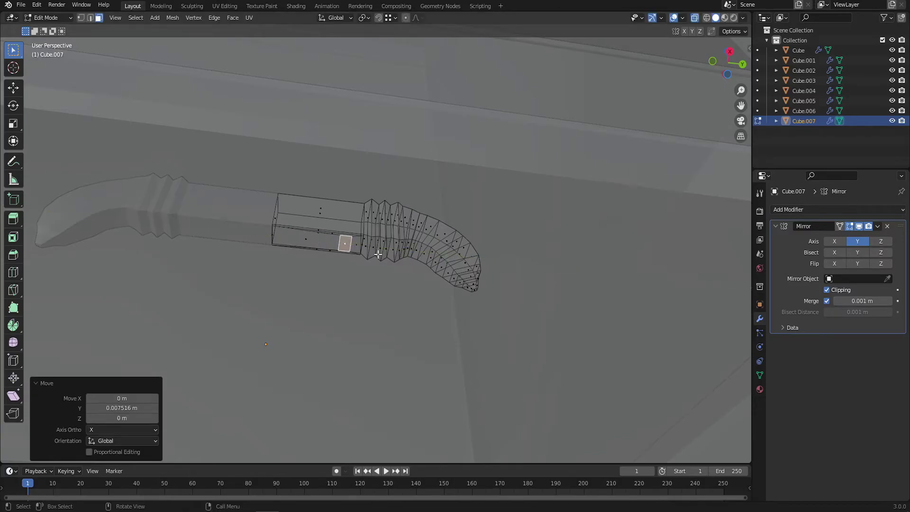
click(461, 279)
middle_drag(461, 279, 431, 351)
Step: Extrude the small face downward and scale it into successive stem rings
key(e)
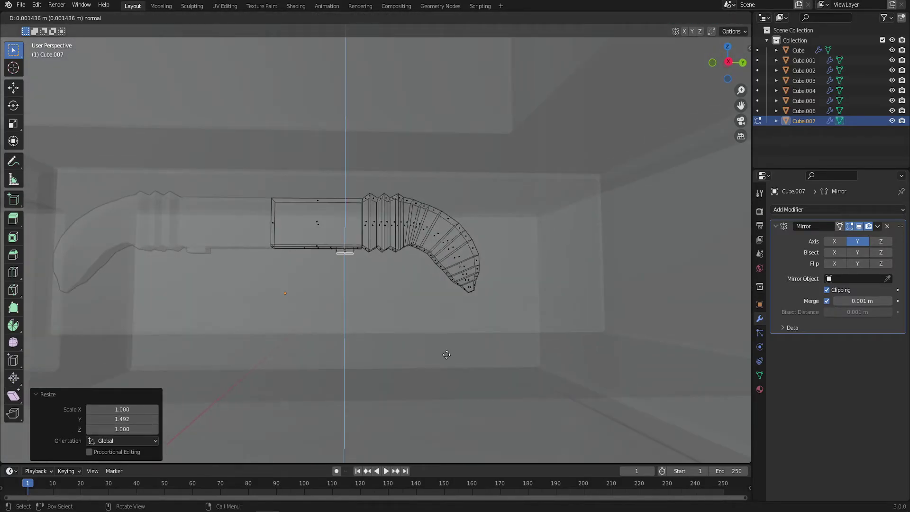
click(447, 354)
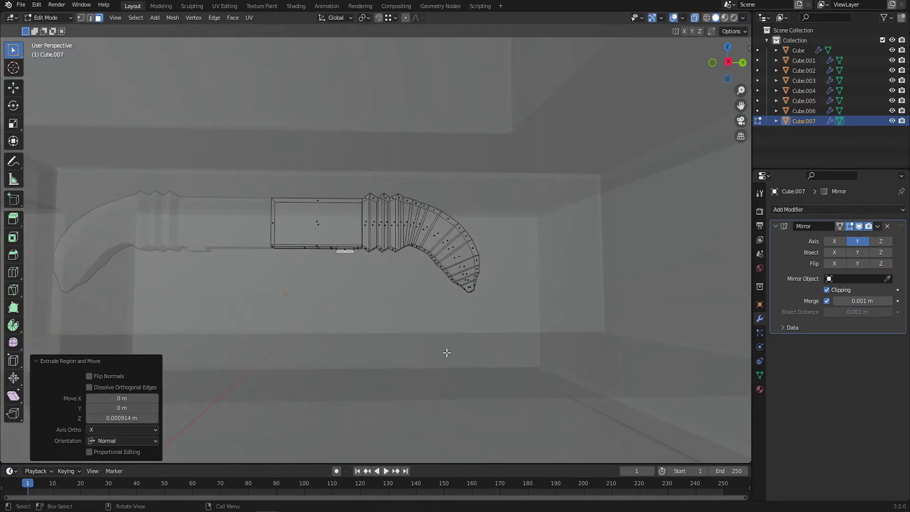
click(469, 382)
key(s)
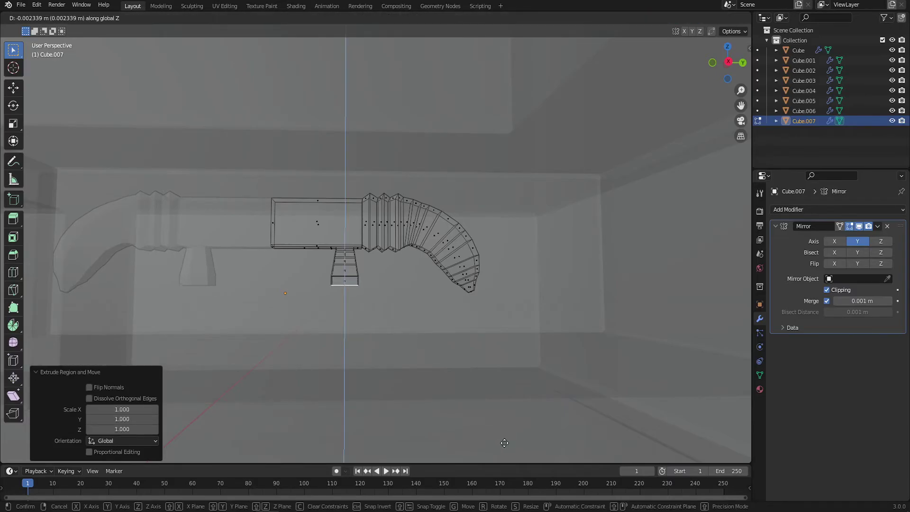
click(505, 443)
middle_drag(505, 443, 404, 407)
click(458, 395)
key(KP_3)
key(KP_1)
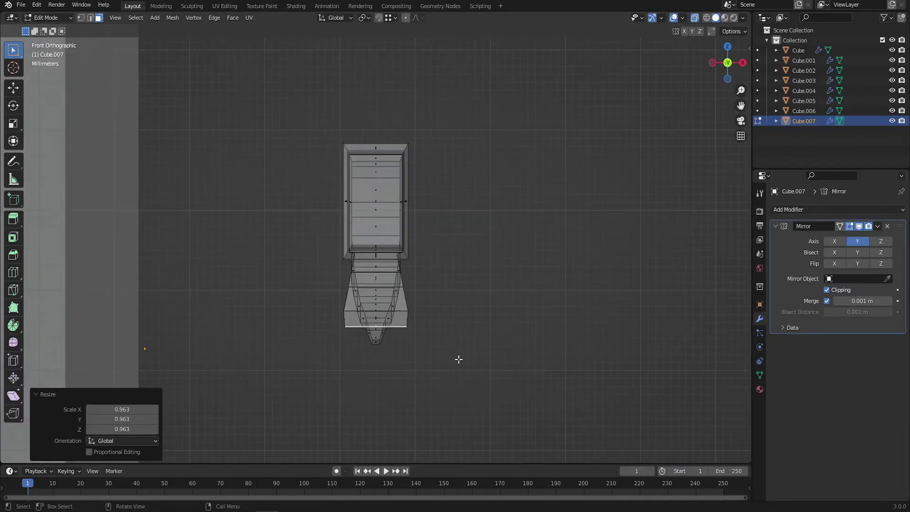
click(527, 387)
Step: Rotate and extrude the stem's end to start bending it
key(r)
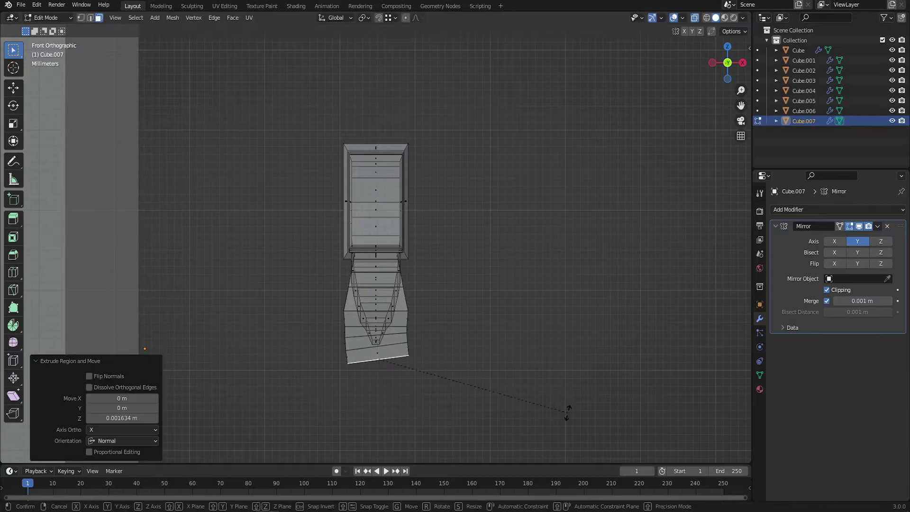
key(shift+r)
key(shift+r)
key(shift+r)
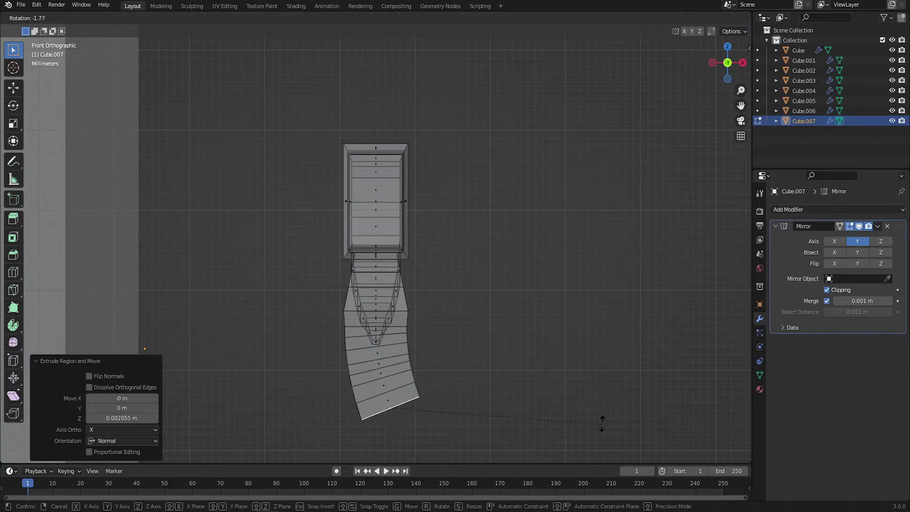
key(shift+r)
key(shift+r)
key(KP_3)
scroll(522, 408, down, 4)
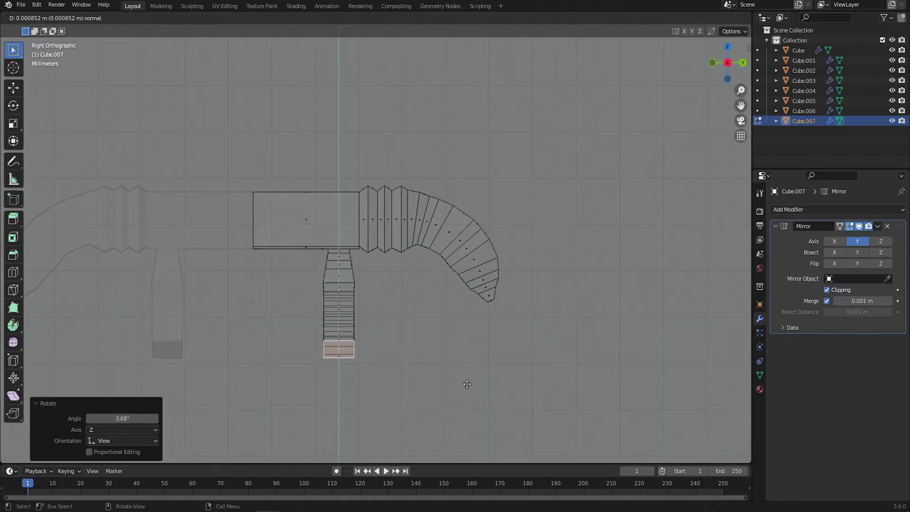
click(468, 385)
key(r)
key(Escape)
mouse_move(499, 393)
middle_down()
mouse_move(465, 326)
mouse_move(405, 293)
mouse_move(422, 321)
middle_up()
Step: Extrude and rotate the stem's bottom face into segments curving down-left
click(432, 366)
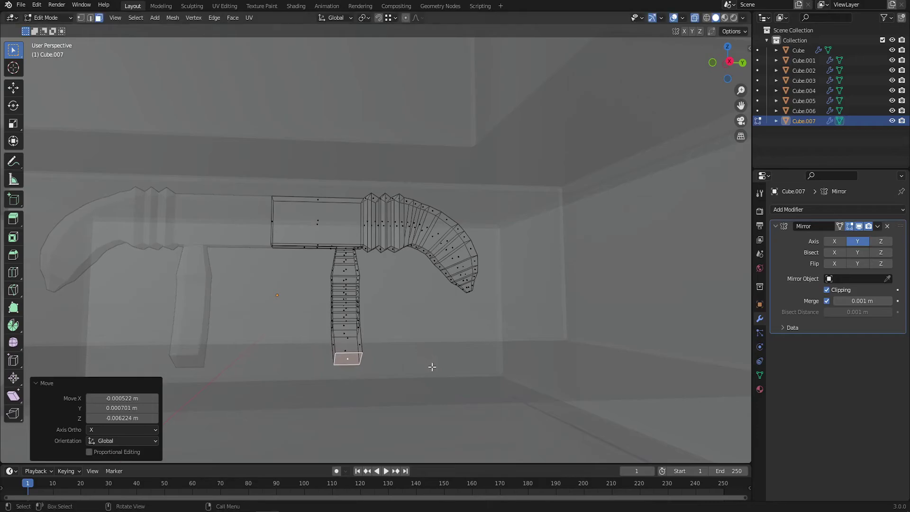
click(398, 399)
mouse_move(396, 390)
middle_down()
mouse_move(370, 378)
mouse_move(406, 378)
mouse_move(328, 363)
mouse_move(343, 358)
middle_up()
key(e)
click(448, 395)
click(351, 361)
key(r)
click(360, 367)
key(e)
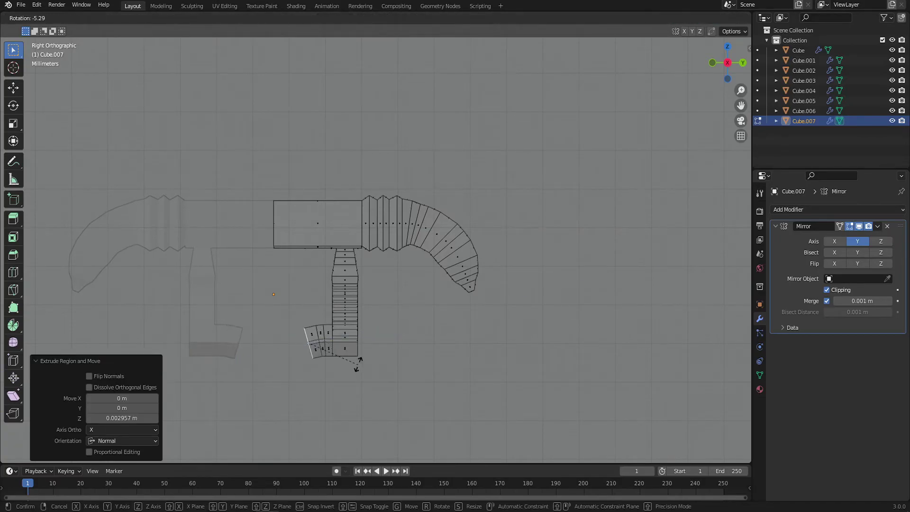
key(r)
key(e)
click(347, 370)
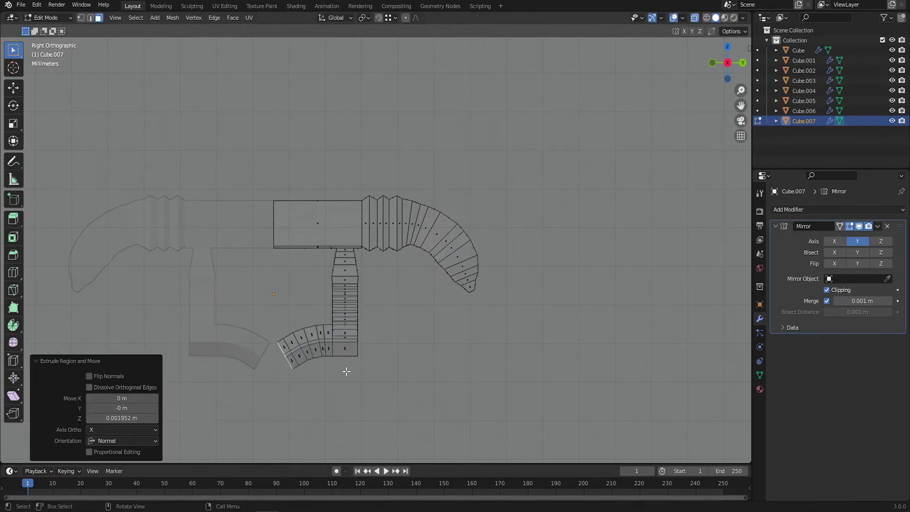
Step: Add more bent segments, one rotated 20.9°, to finish the curved foot, then exit Edit Mode
key(e)
key(Escape)
key(Tab)
key(Tab)
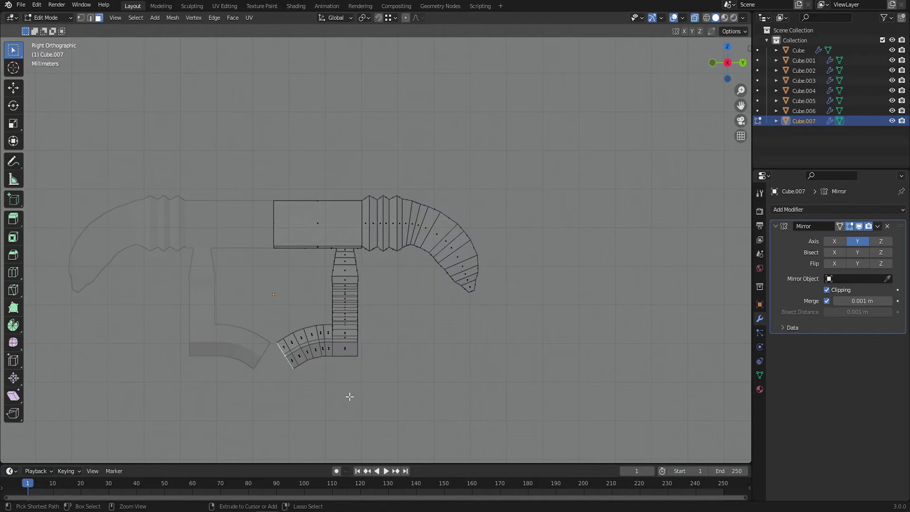
click(364, 385)
key(e)
click(331, 397)
key(r)
click(283, 404)
key(e)
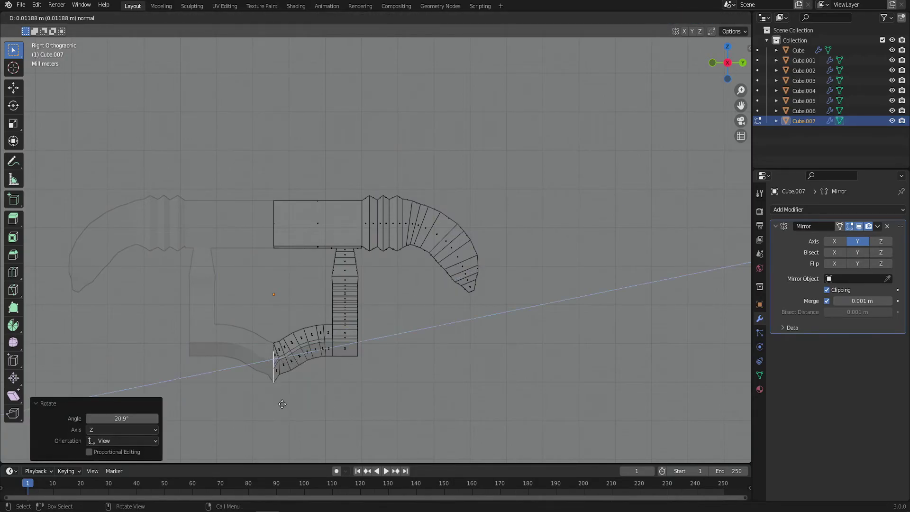
key(Escape)
key(Tab)
mouse_move(337, 377)
middle_down()
mouse_move(336, 318)
mouse_move(490, 280)
middle_up()
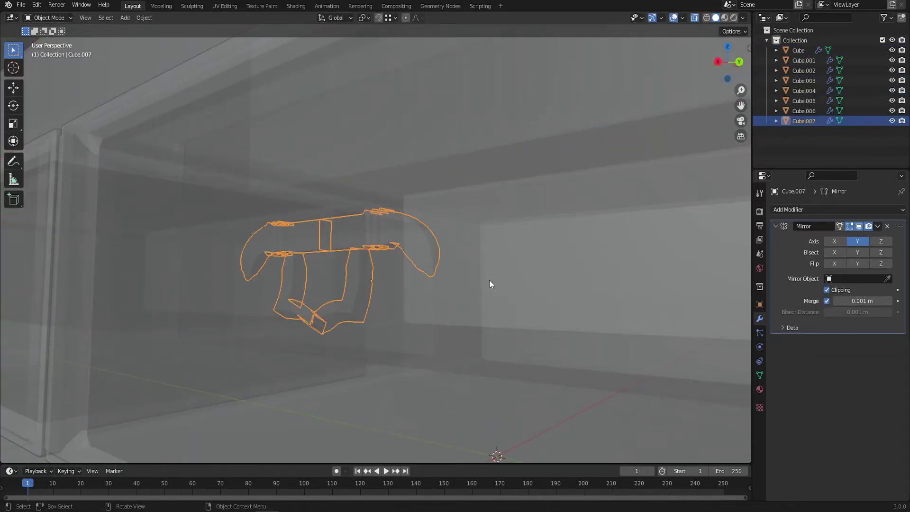
Step: Add a Subdivision Surface modifier to the pull and apply All Transforms
click(803, 212)
click(726, 393)
middle_drag(718, 382, 368, 262)
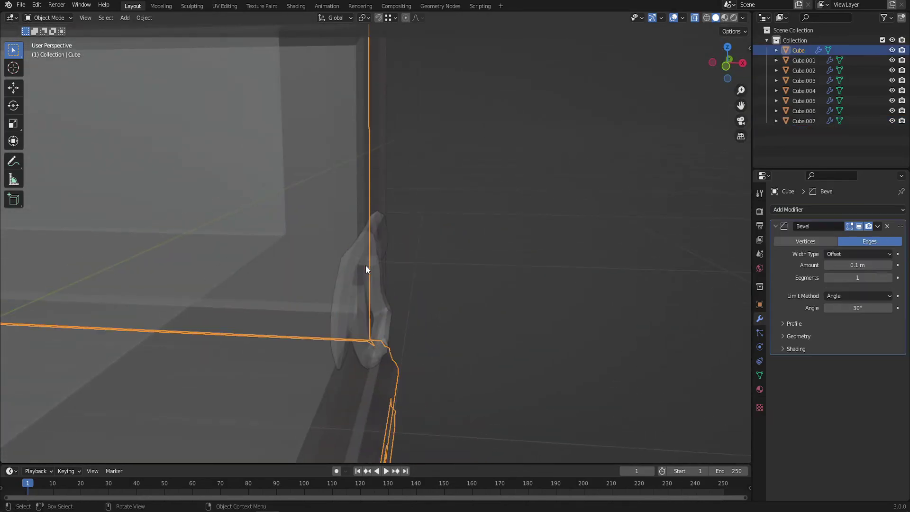
key(ctrl+a)
click(371, 262)
scroll(322, 282, down, 5)
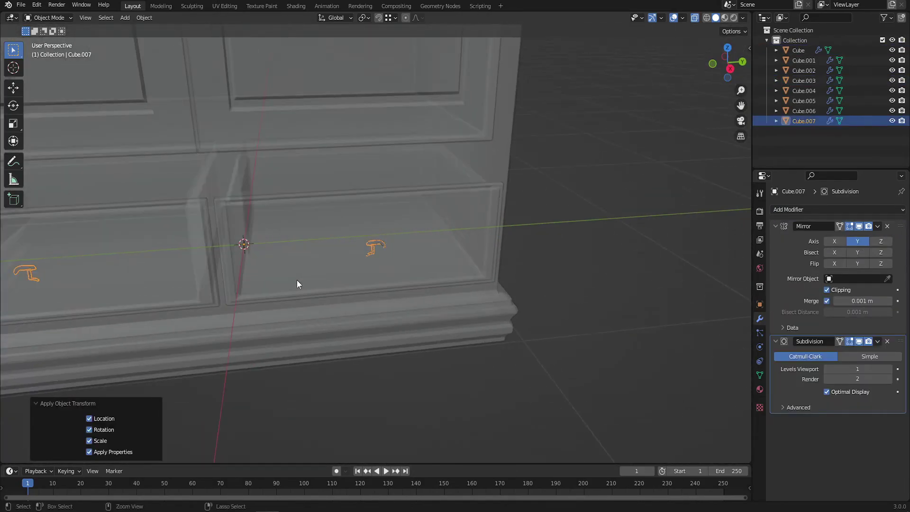
click(374, 246)
Step: Set the pull's origin to its geometry, then select the cabinet body in side view
right_click(369, 244)
click(427, 301)
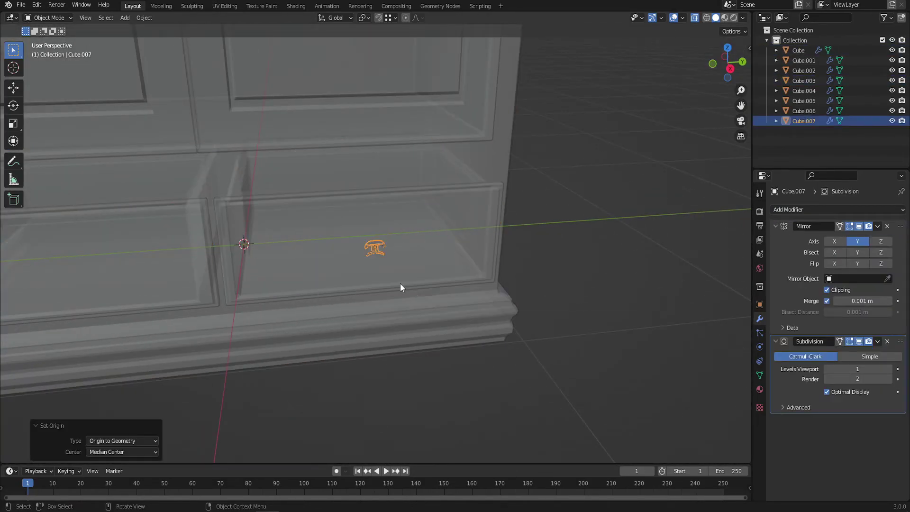
key(KP_Decimal)
scroll(394, 281, down, 3)
click(390, 283)
click(354, 315)
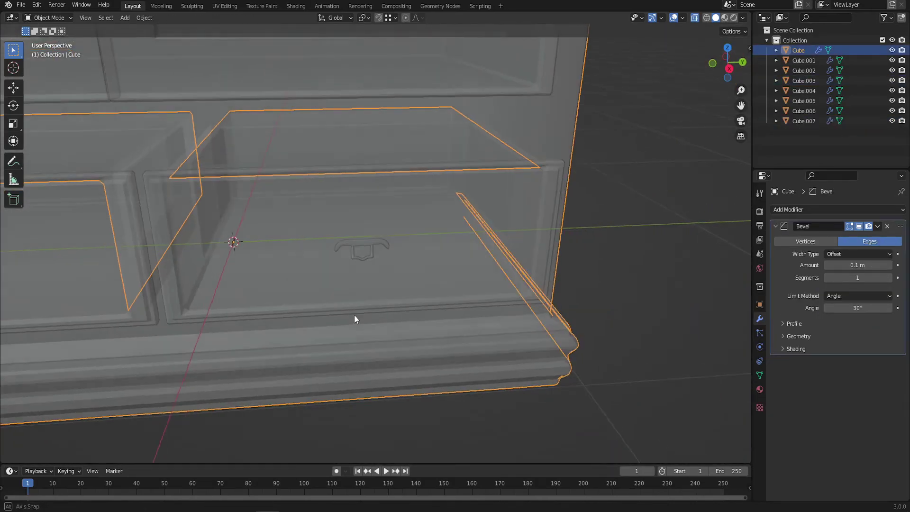
key(KP_3)
middle_drag(346, 309, 375, 271)
scroll(376, 244, up, 5)
Step: Assign the existing gold material to the drawer pull
click(375, 247)
click(760, 389)
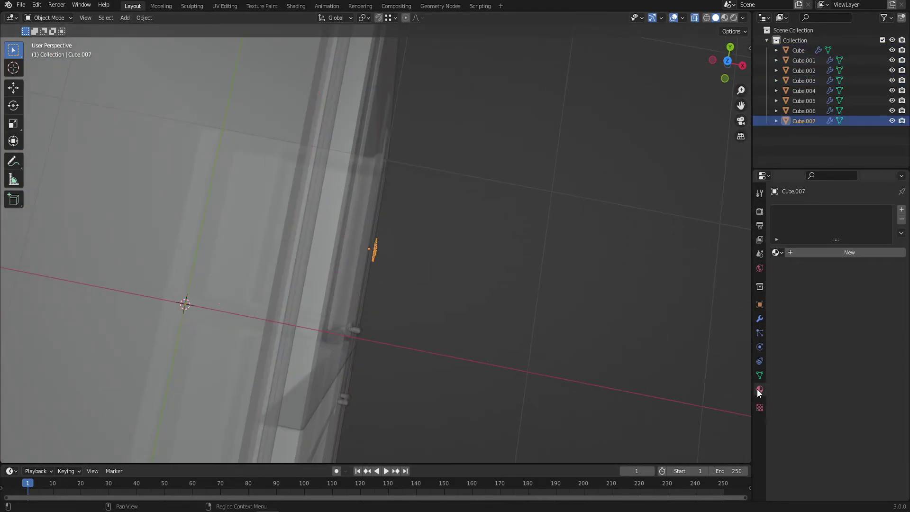
click(778, 252)
click(806, 284)
Step: Make the cabinet see-through, frame the right drawer and reselect the gold pull
mouse_move(485, 209)
middle_down()
mouse_move(443, 204)
mouse_move(416, 158)
mouse_move(382, 140)
mouse_move(380, 212)
mouse_move(348, 206)
mouse_move(385, 238)
middle_up()
key(KP_7)
click(376, 166)
key(x)
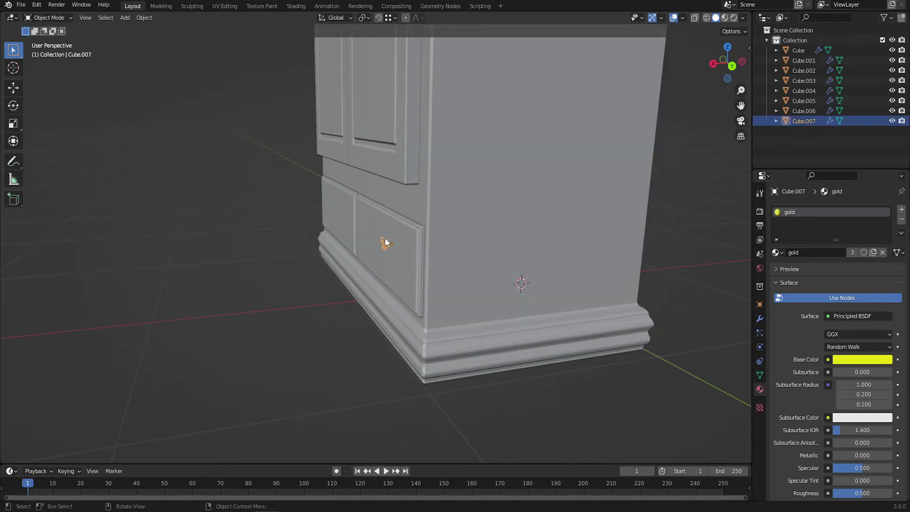
click(385, 239)
click(695, 18)
click(394, 249)
key(KP_Decimal)
scroll(396, 248, down, 3)
click(382, 246)
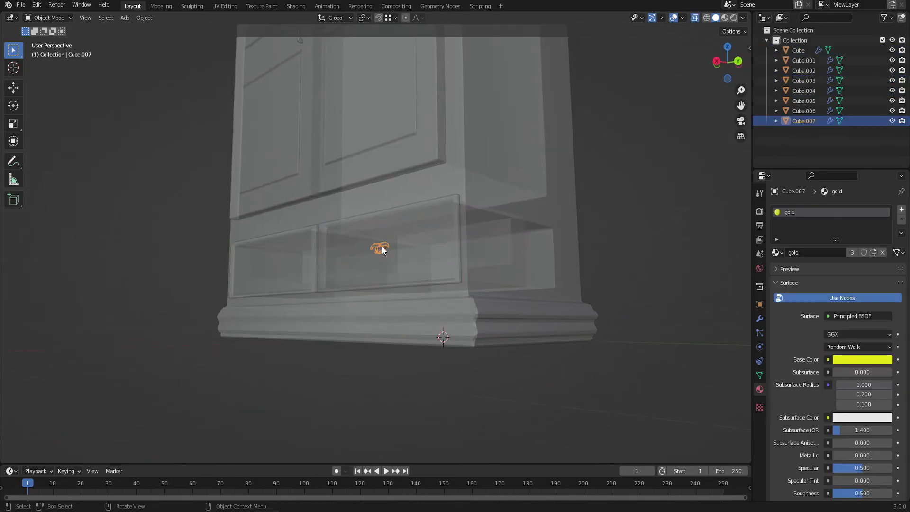
middle_drag(382, 246, 345, 281)
Step: Move the gold pull along X so it sits against the right drawer front
key(g)
click(341, 279)
key(KP_1)
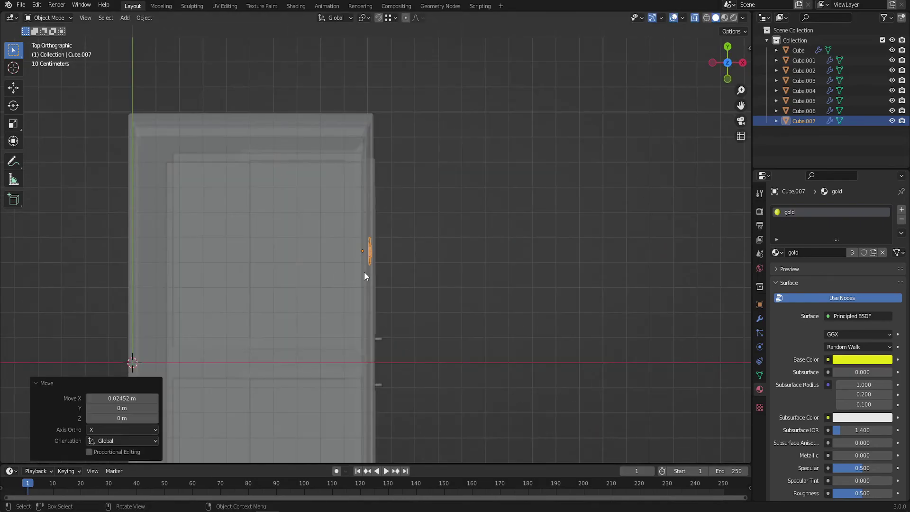
key(KP_Decimal)
key(g)
key(x)
click(356, 272)
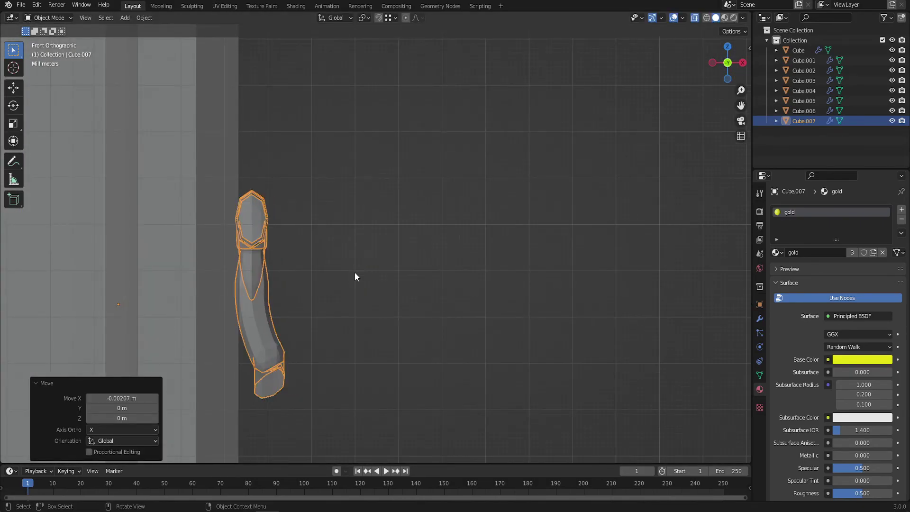
Step: Turn off see-through and preview the gold material facing the cabinet front
middle_drag(356, 274, 315, 288)
scroll(314, 288, up, 3)
key(alt+z)
key(z)
key(2)
middle_drag(519, 266, 379, 251)
Step: Widen the pull along Y to 1.227 and add level-1 subdivision smoothing
click(365, 245)
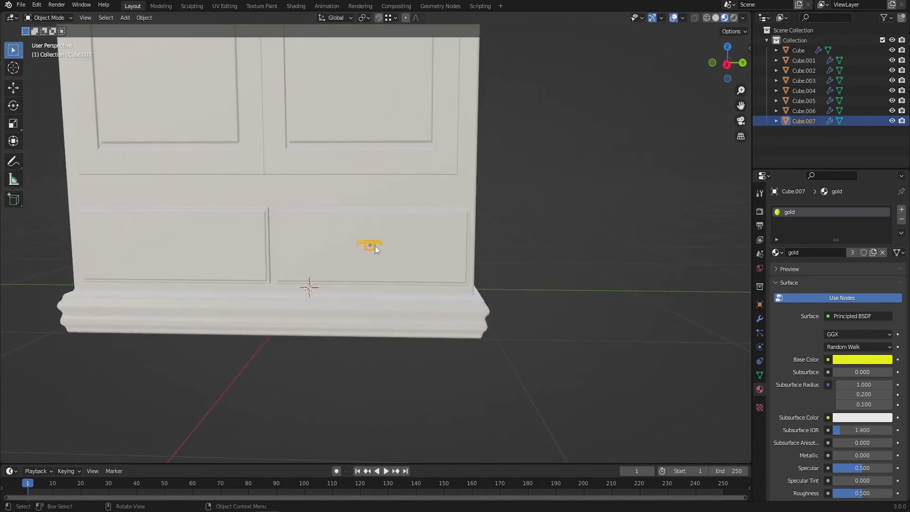
scroll(374, 247, up, 2)
key(s)
click(412, 250)
key(s)
key(z)
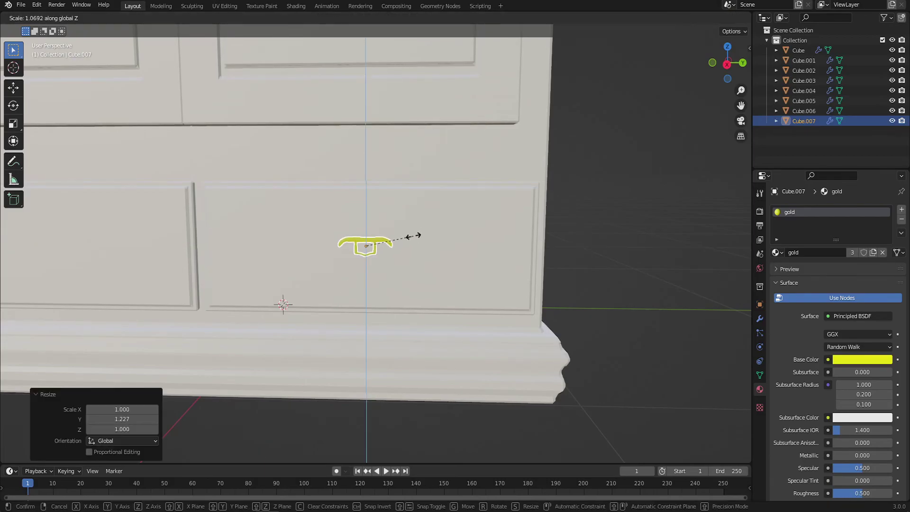
right_click(417, 201)
key(ctrl+1)
Step: Apply the pull's modifiers into its mesh with Visual Geometry to Mesh
click(760, 318)
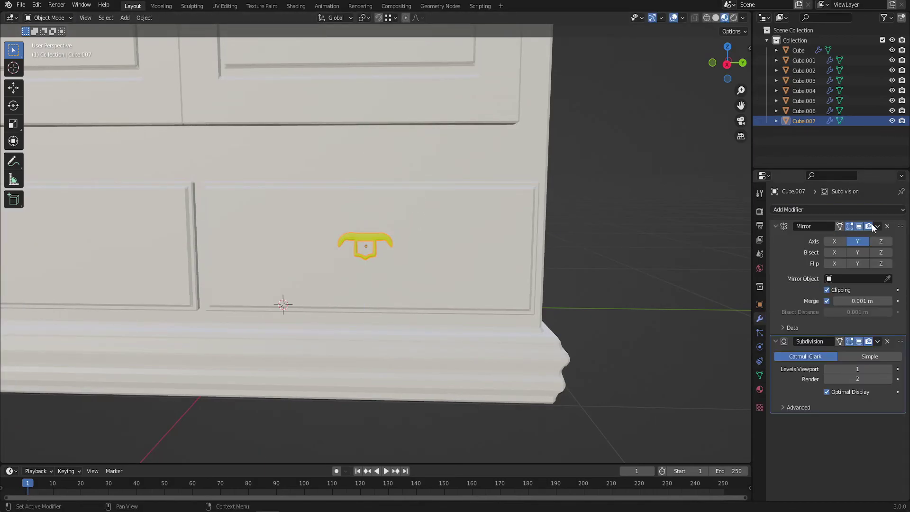
key(ctrl+z)
key(ctrl+a)
click(383, 240)
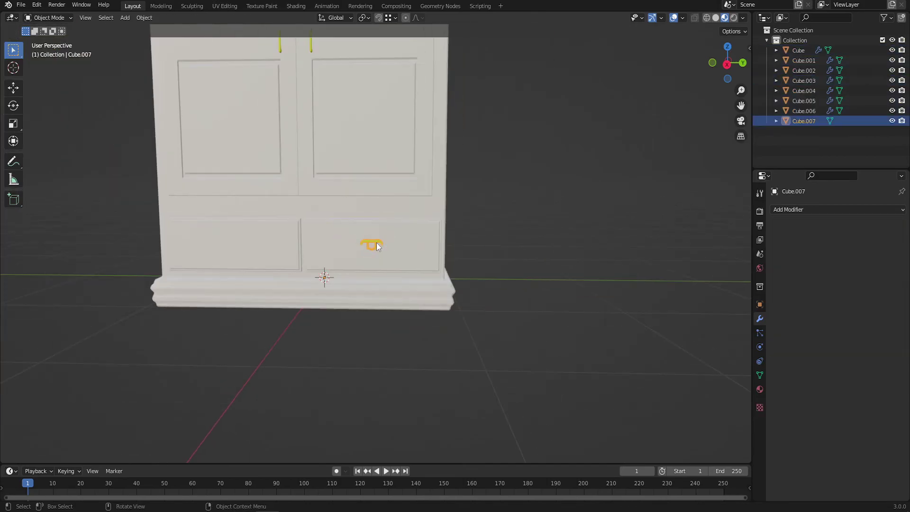
Step: Duplicate the gold pull and slide the copy along Y onto the left drawer
key(shift+d)
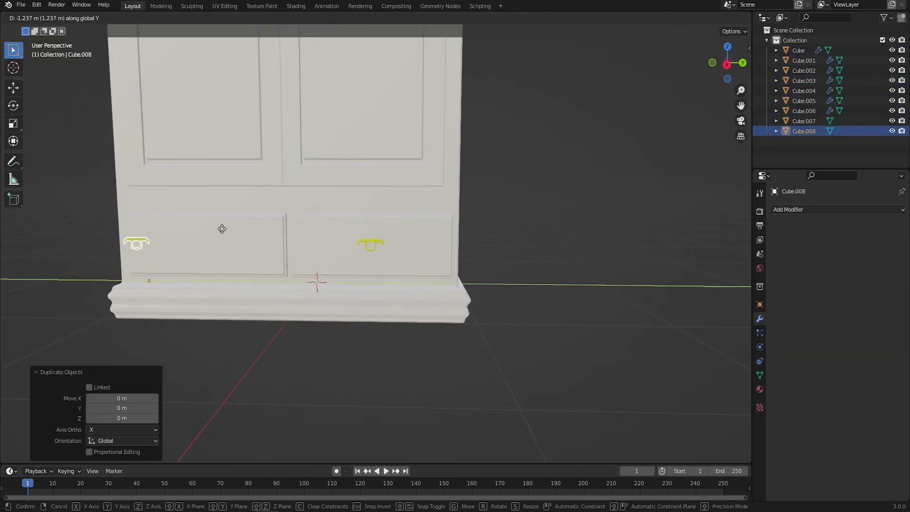
click(270, 234)
key(KP_3)
key(g)
key(y)
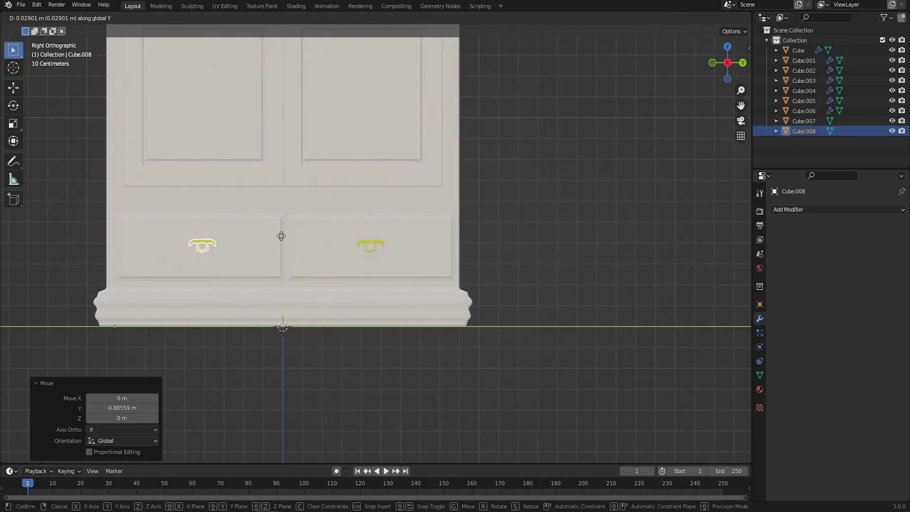
click(276, 237)
click(271, 240)
Step: Create a brown material named Legno on the left drawer
click(760, 389)
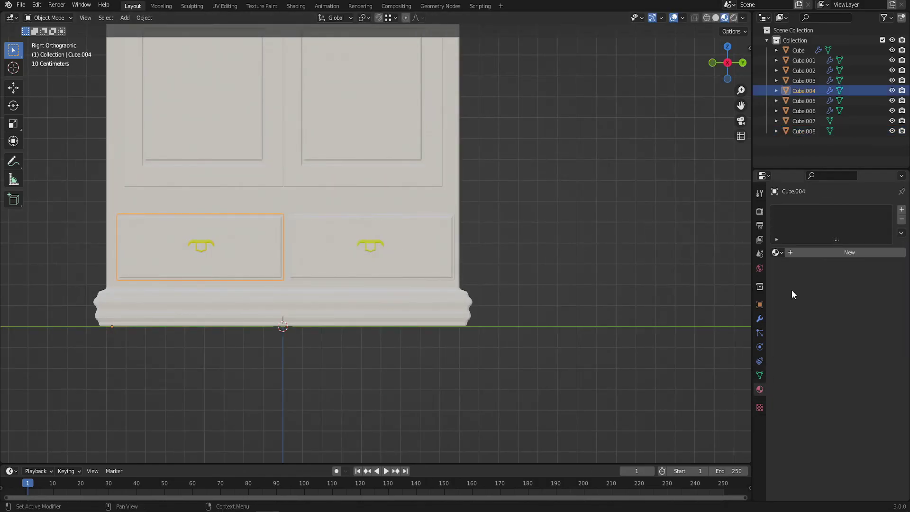
text(Leg)
key(Return)
click(863, 359)
click(848, 246)
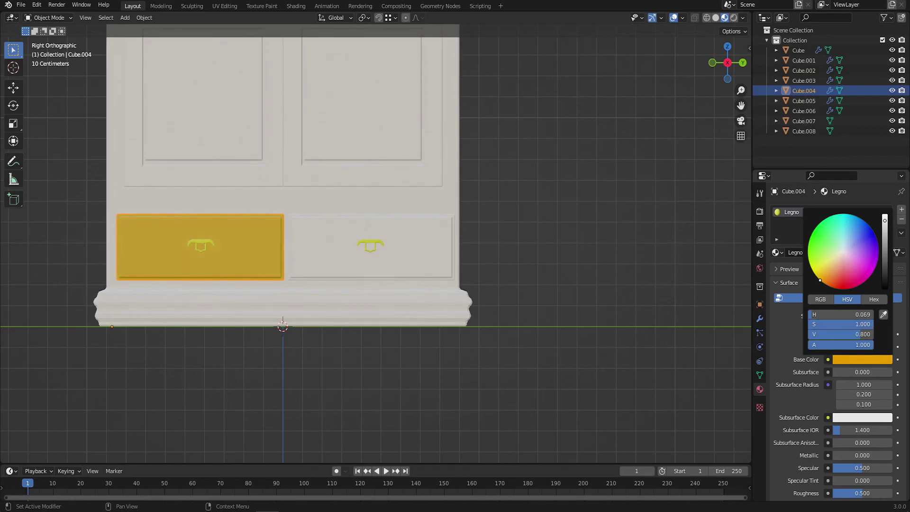
drag(886, 223, 886, 256)
Step: Assign the Legno material to the right drawer and the cabinet body
click(370, 256)
click(777, 252)
click(816, 265)
click(451, 199)
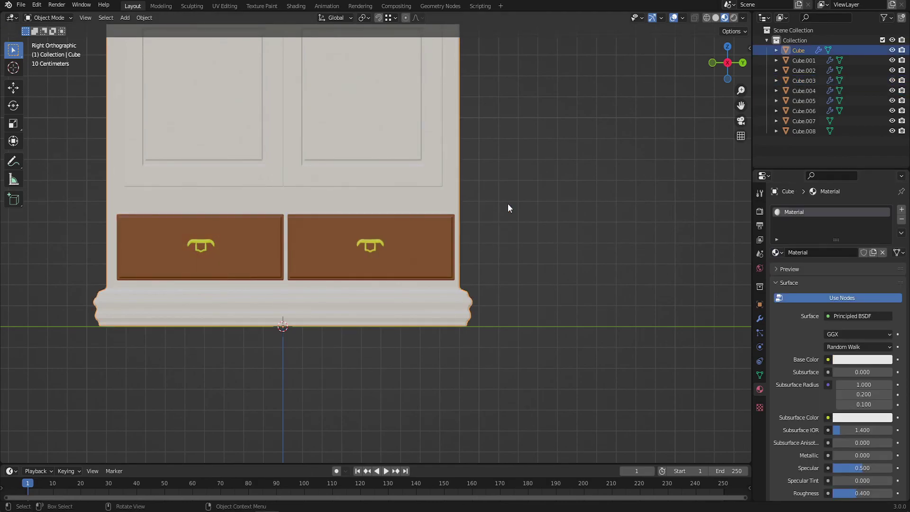
click(776, 252)
click(815, 286)
Step: Assign the Legno material to the right and left doors
click(436, 175)
click(776, 252)
click(815, 276)
click(204, 109)
click(776, 252)
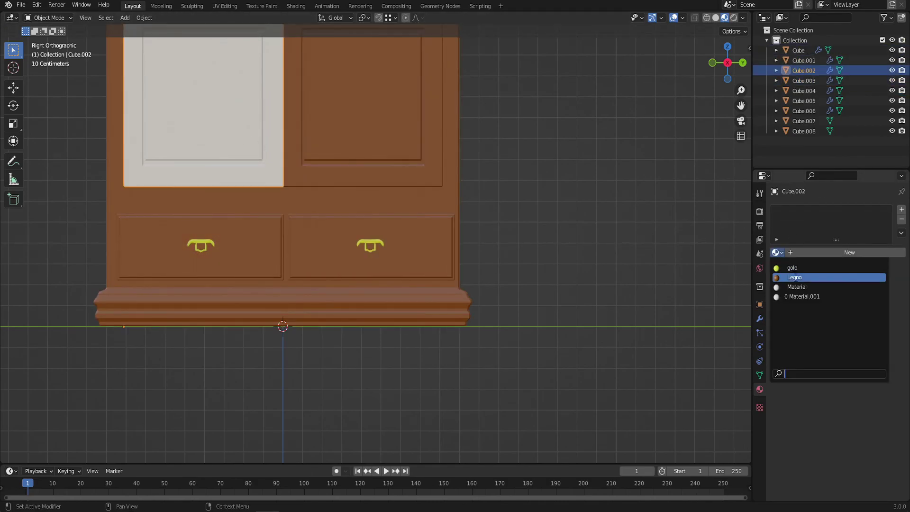
click(816, 276)
mouse_move(527, 282)
middle_down()
mouse_move(593, 237)
mouse_move(348, 272)
mouse_move(351, 239)
mouse_move(318, 215)
mouse_move(480, 251)
mouse_move(383, 259)
middle_up()
click(348, 273)
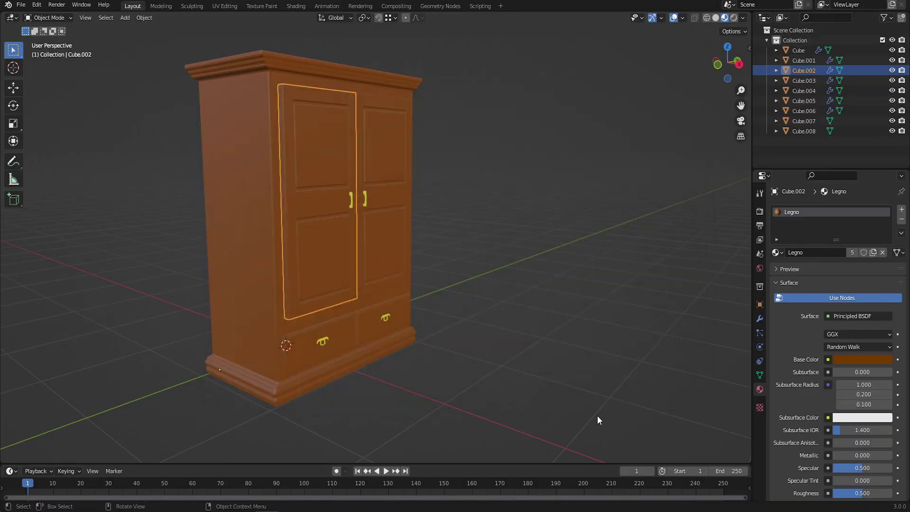